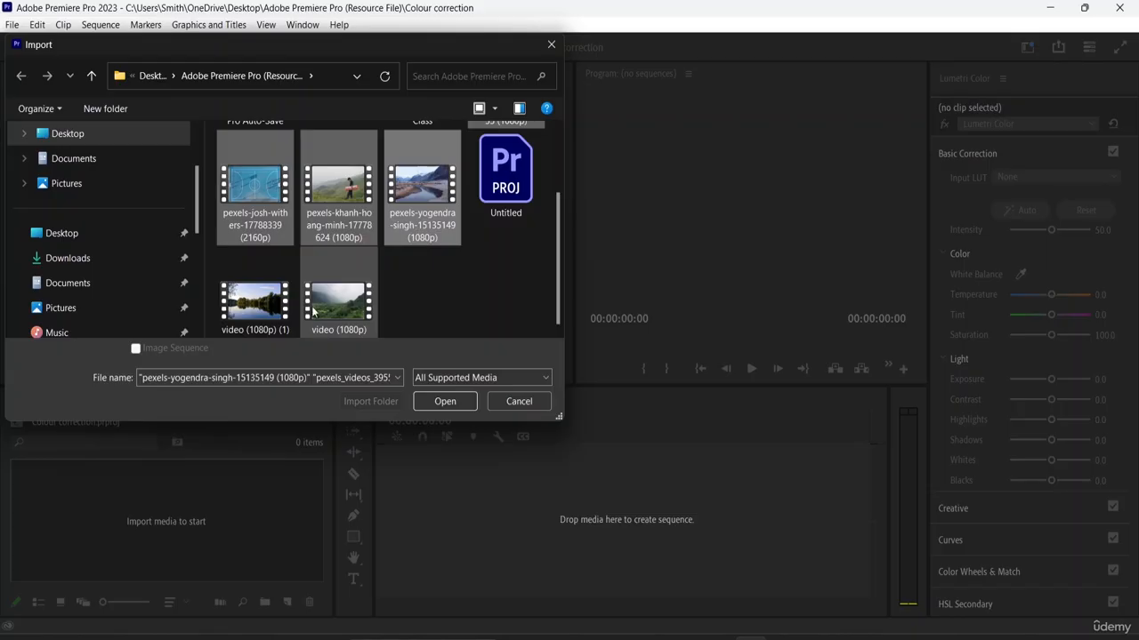
- Import the five video clips, including video (1080p).mp4, from the Adobe Premiere Pro resource folder into the project
{"action": "left_click", "coordinate": [318, 310], "text": "ctrl"}
{"action": "left_click", "coordinate": [433, 402]}
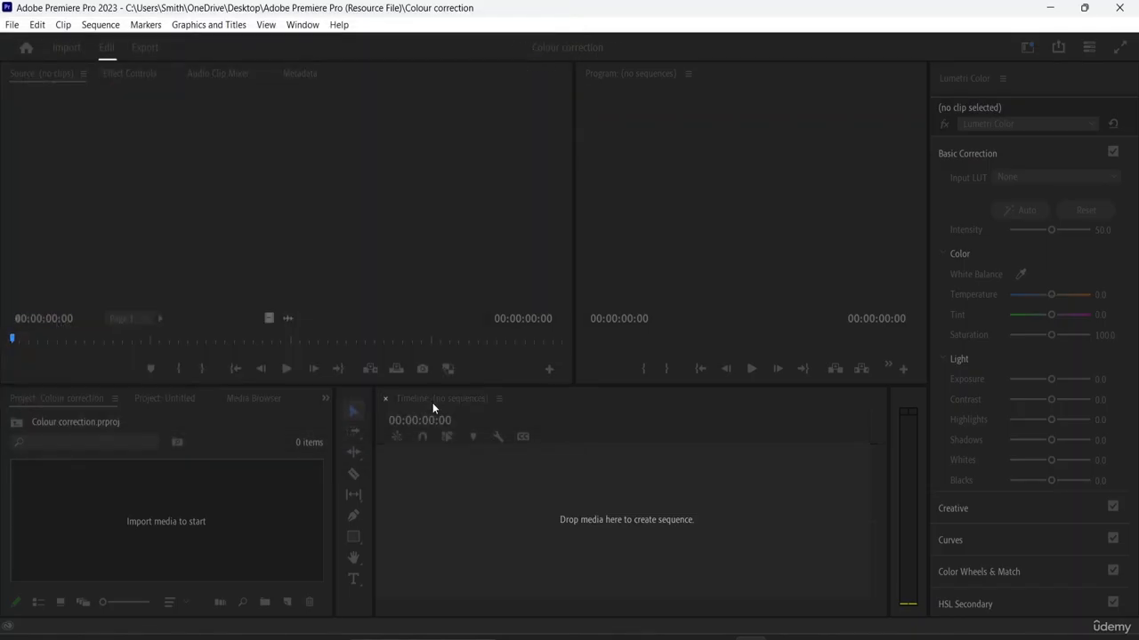
{"action": "scroll", "coordinate": [249, 529], "scroll_direction": "up", "scroll_amount": 2}
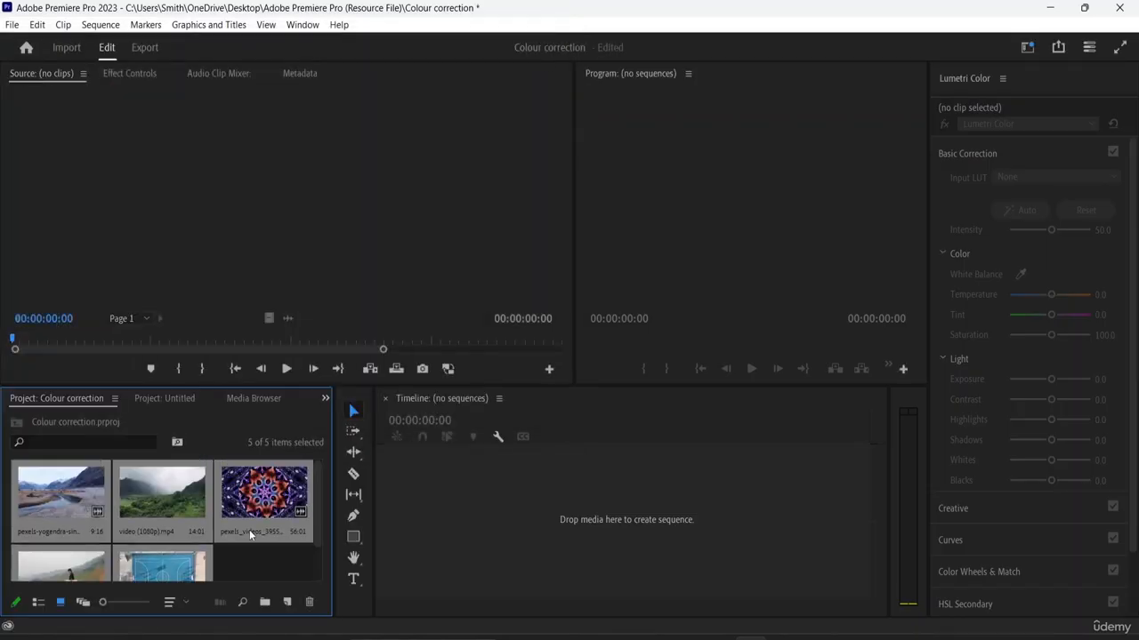
{"action": "scroll", "coordinate": [212, 491], "scroll_direction": "down", "scroll_amount": 2}
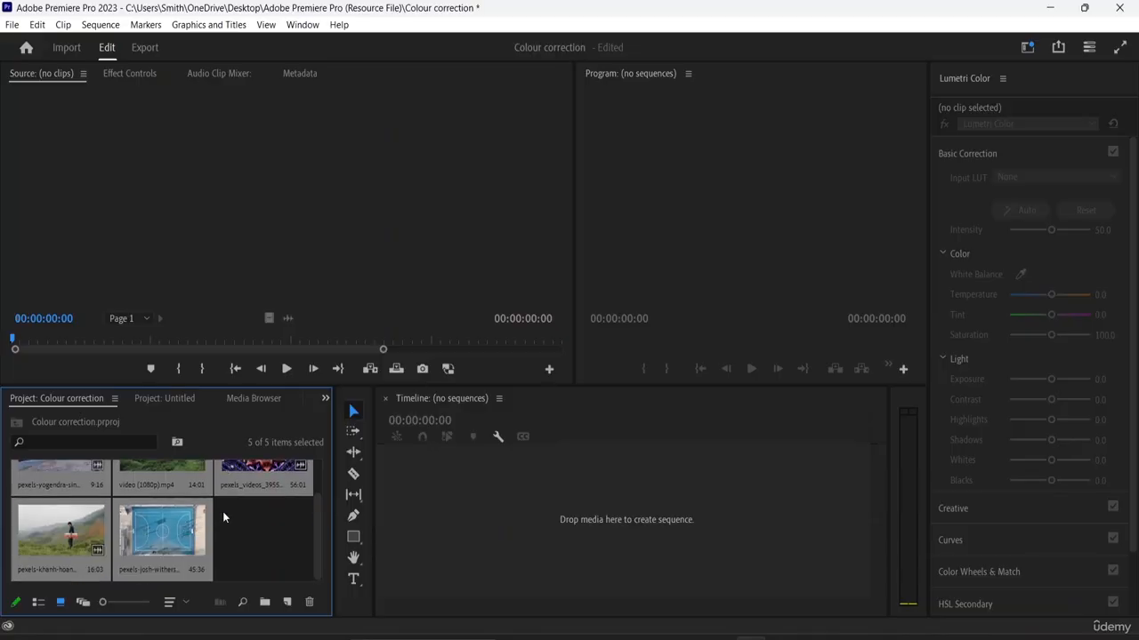
- Create a sequence from the mountain river clip by placing it in the empty timeline
{"action": "left_click", "coordinate": [176, 532]}
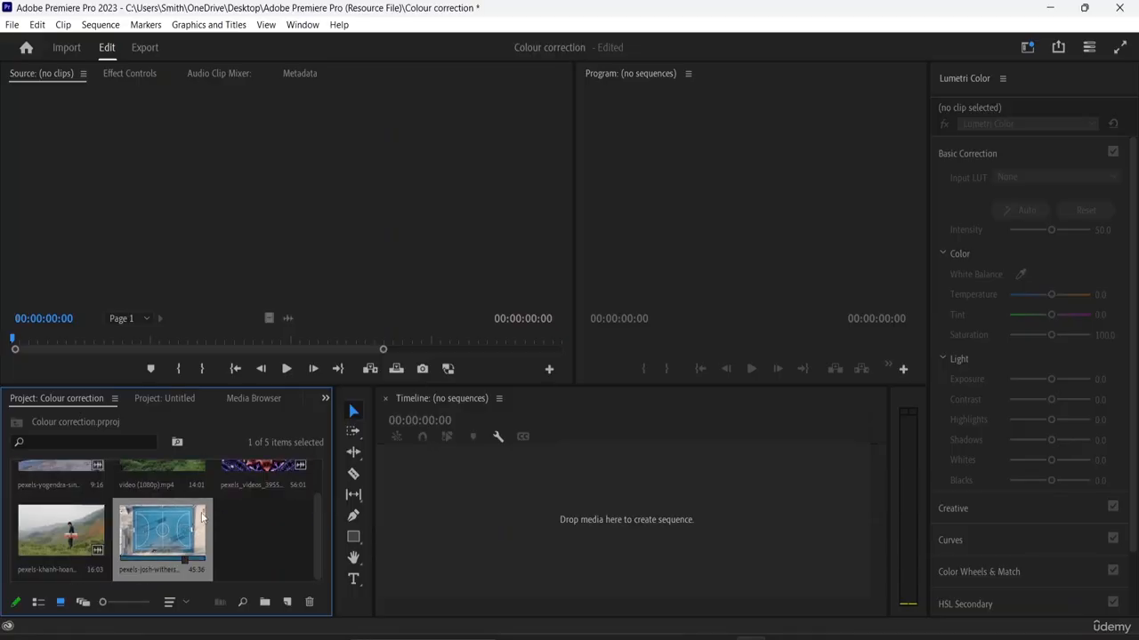
{"action": "scroll", "coordinate": [203, 519], "scroll_direction": "up", "scroll_amount": 1}
{"action": "left_click", "coordinate": [79, 489]}
{"action": "left_click_drag", "start_coordinate": [203, 498], "coordinate": [402, 512]}
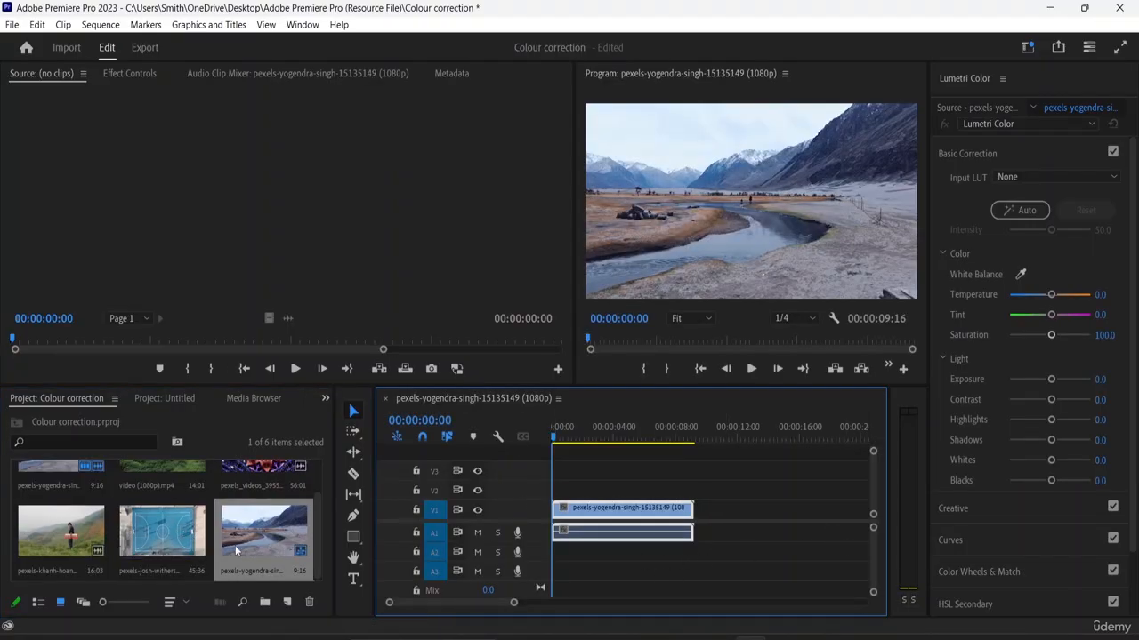
{"action": "scroll", "coordinate": [239, 547], "scroll_direction": "up", "scroll_amount": 2}
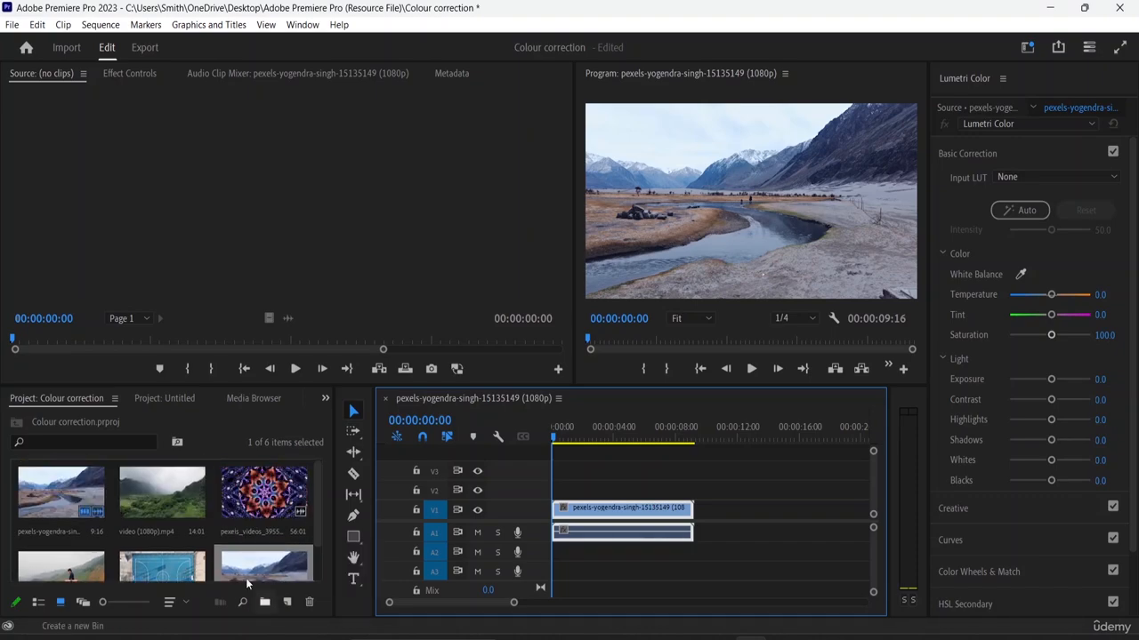
{"action": "left_click_drag", "start_coordinate": [189, 509], "coordinate": [723, 517]}
{"action": "left_click", "coordinate": [710, 534]}
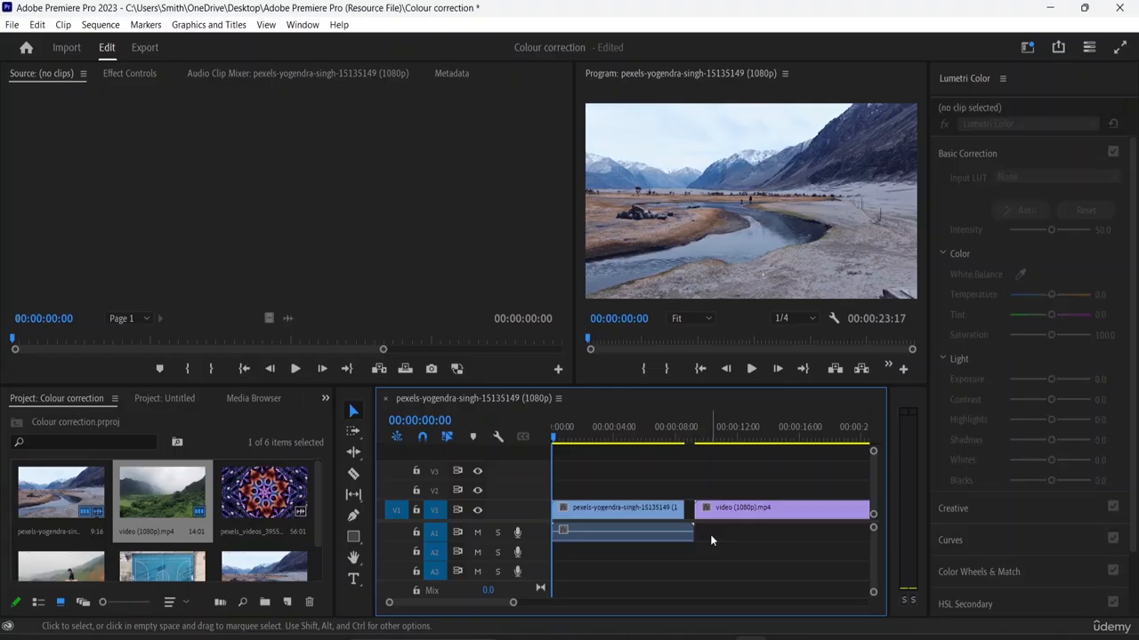
{"action": "key", "text": "ctrl+z"}
{"action": "key", "text": "ctrl+z"}
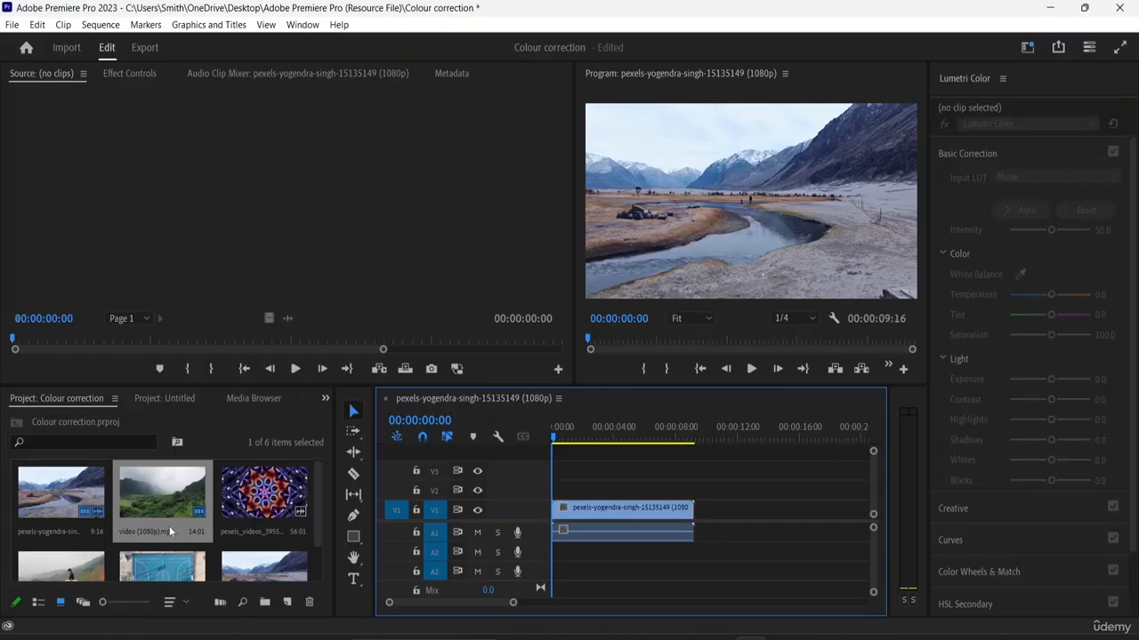
- Append video (1080p).mp4, the kaleidoscope clip and the clip of the person on the green hillside end to end on V1
{"action": "left_click_drag", "start_coordinate": [167, 508], "coordinate": [699, 509]}
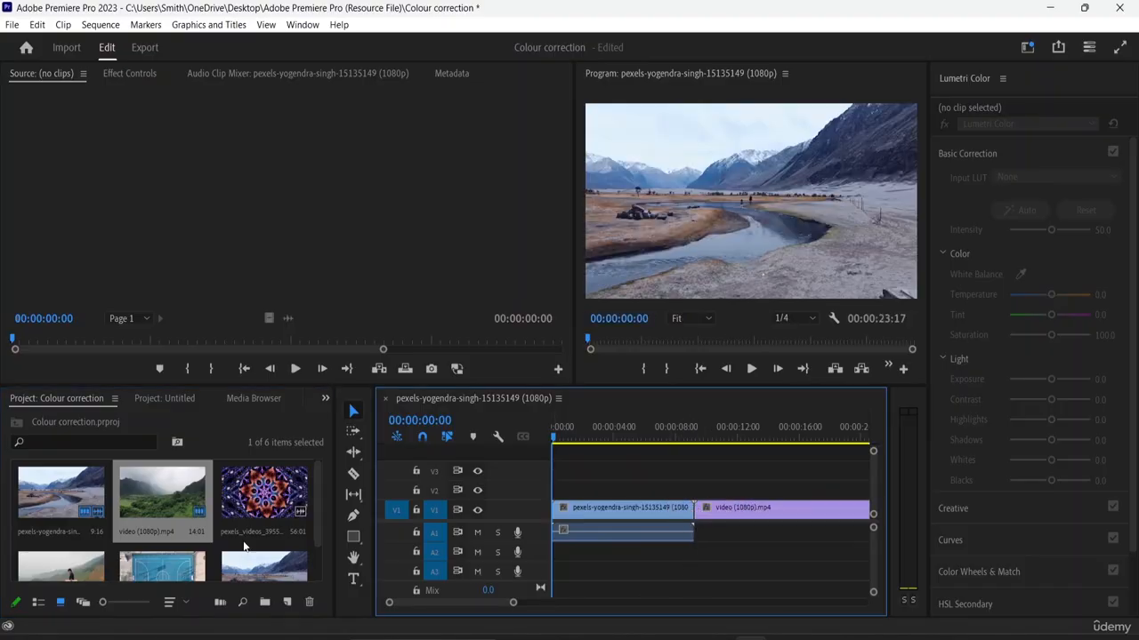
{"action": "left_click_drag", "start_coordinate": [259, 512], "coordinate": [871, 520]}
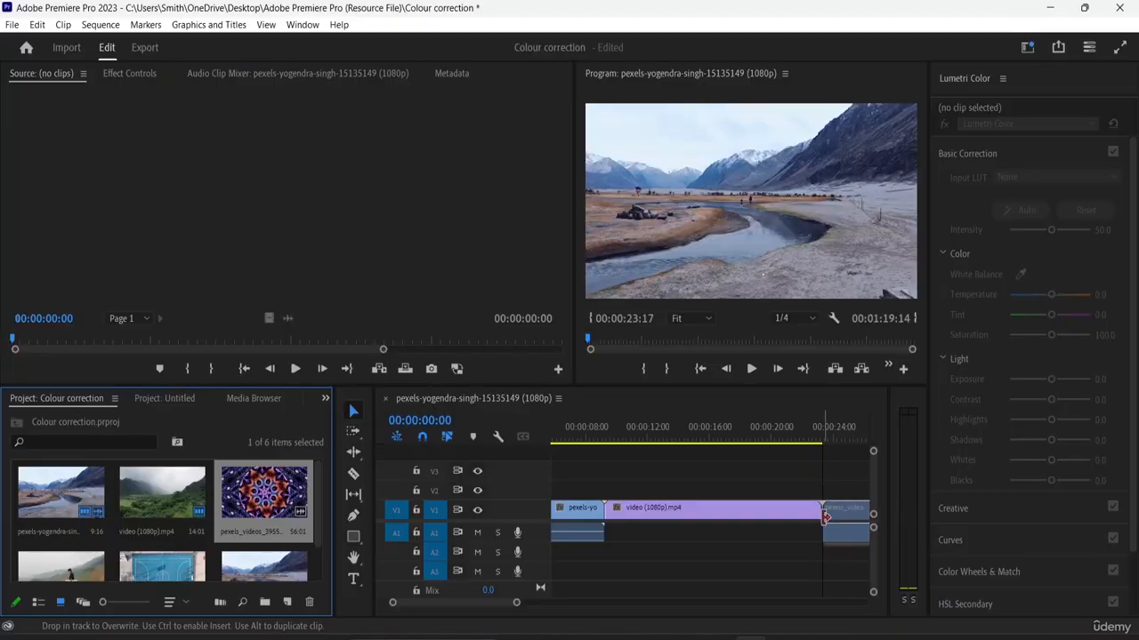
{"action": "scroll", "coordinate": [165, 554], "scroll_direction": "down", "scroll_amount": 1}
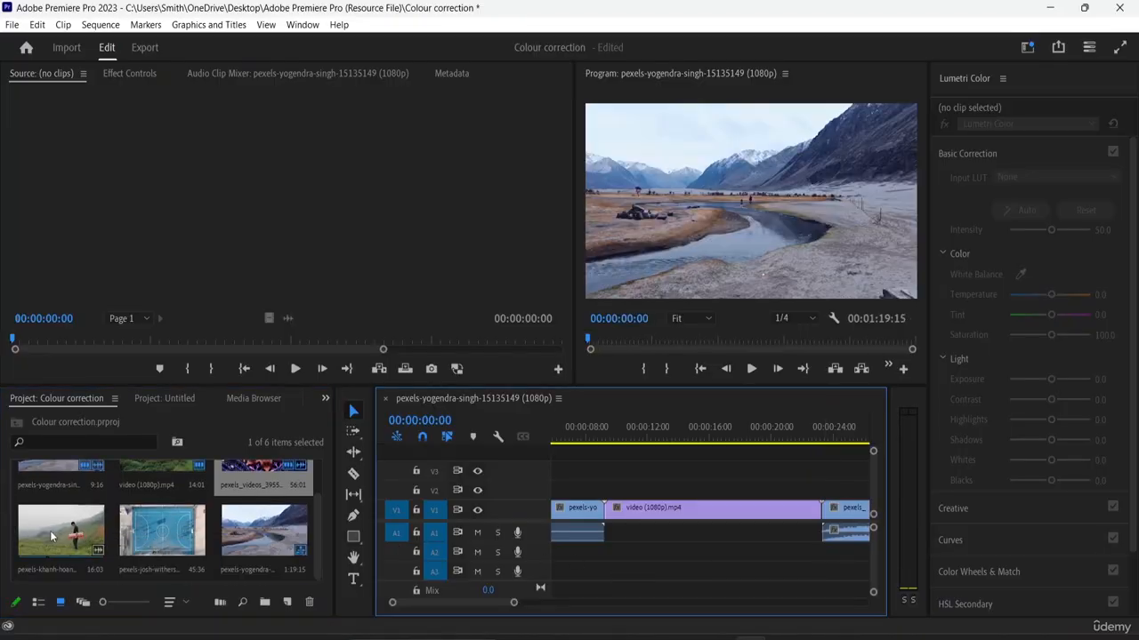
{"action": "scroll", "coordinate": [57, 535], "scroll_direction": "up", "scroll_amount": 1}
{"action": "scroll", "coordinate": [57, 535], "scroll_direction": "down", "scroll_amount": 1}
{"action": "left_click_drag", "start_coordinate": [57, 534], "coordinate": [596, 534]}
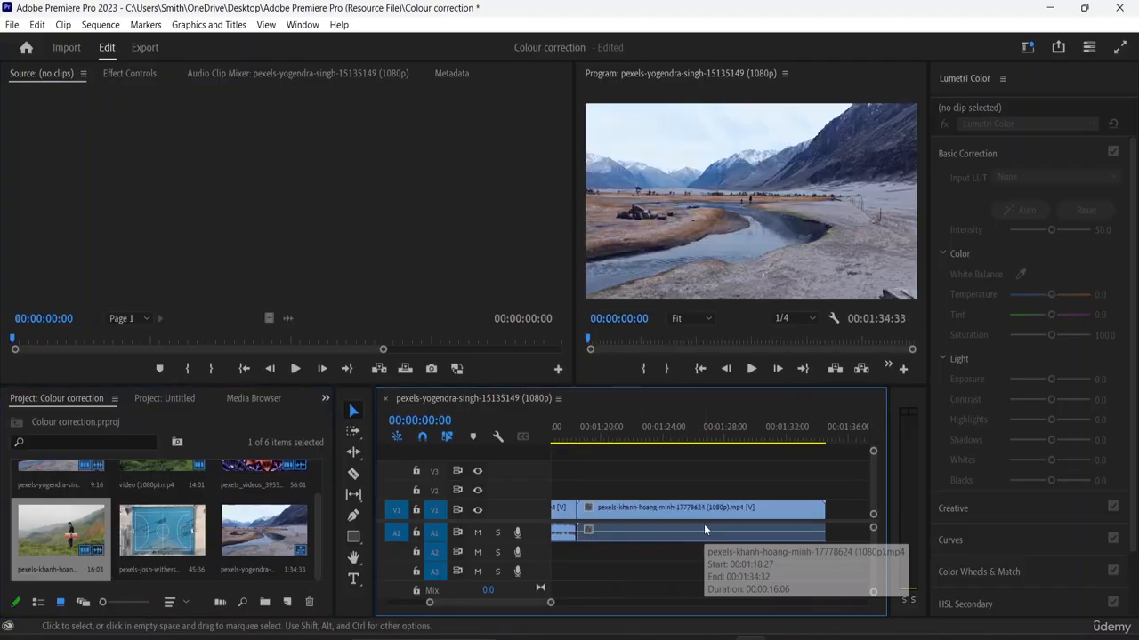
- Select the first clip in the sequence and place the playhead within it at about 00:00:02:18
{"action": "key", "text": "space"}
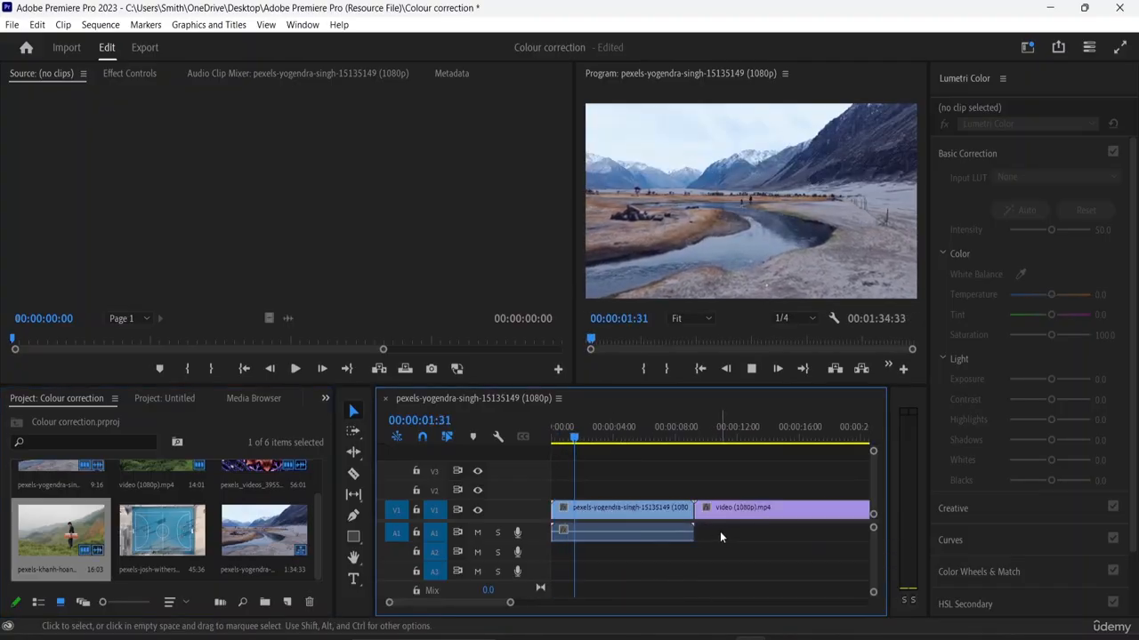
{"action": "left_click", "coordinate": [683, 532]}
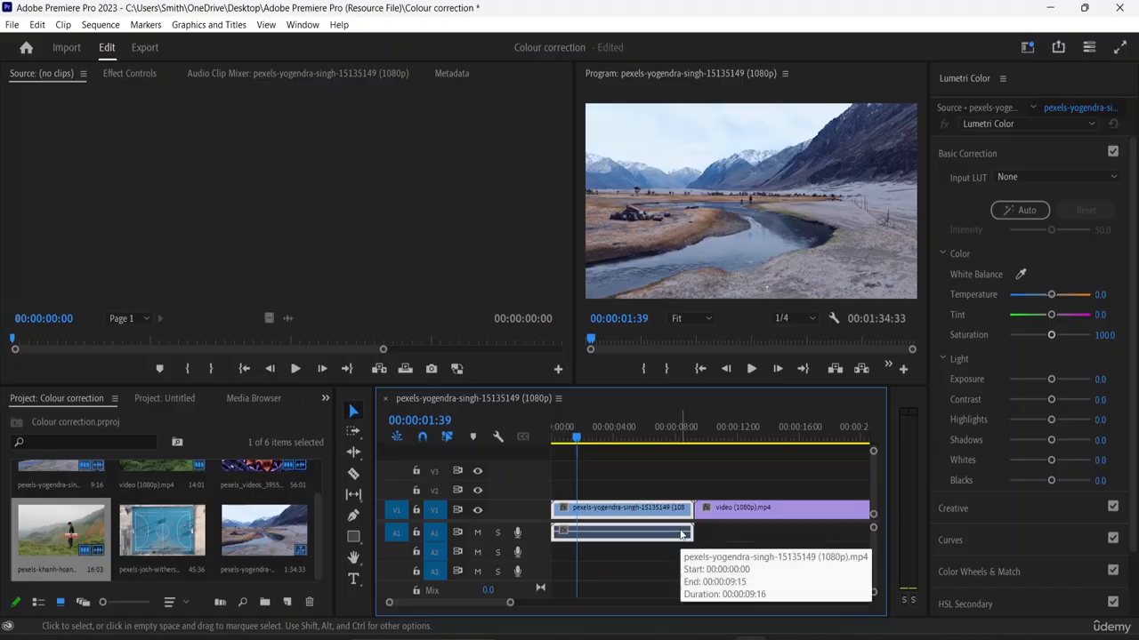
{"action": "key", "text": "minus"}
{"action": "key", "text": "minus"}
{"action": "key", "text": "minus"}
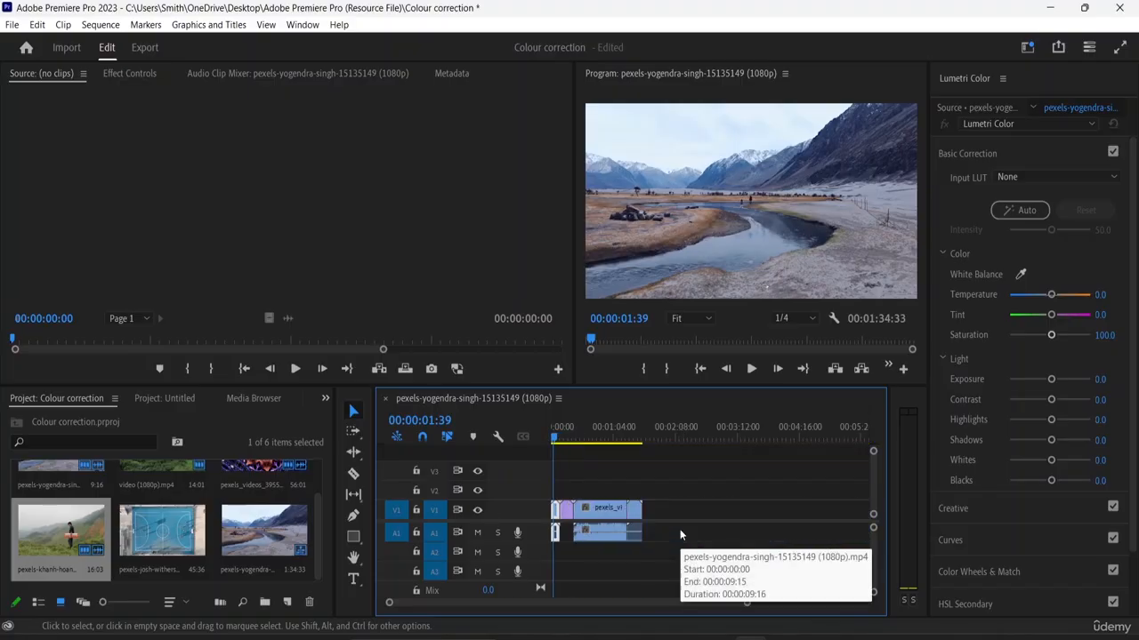
{"action": "key", "text": "equal"}
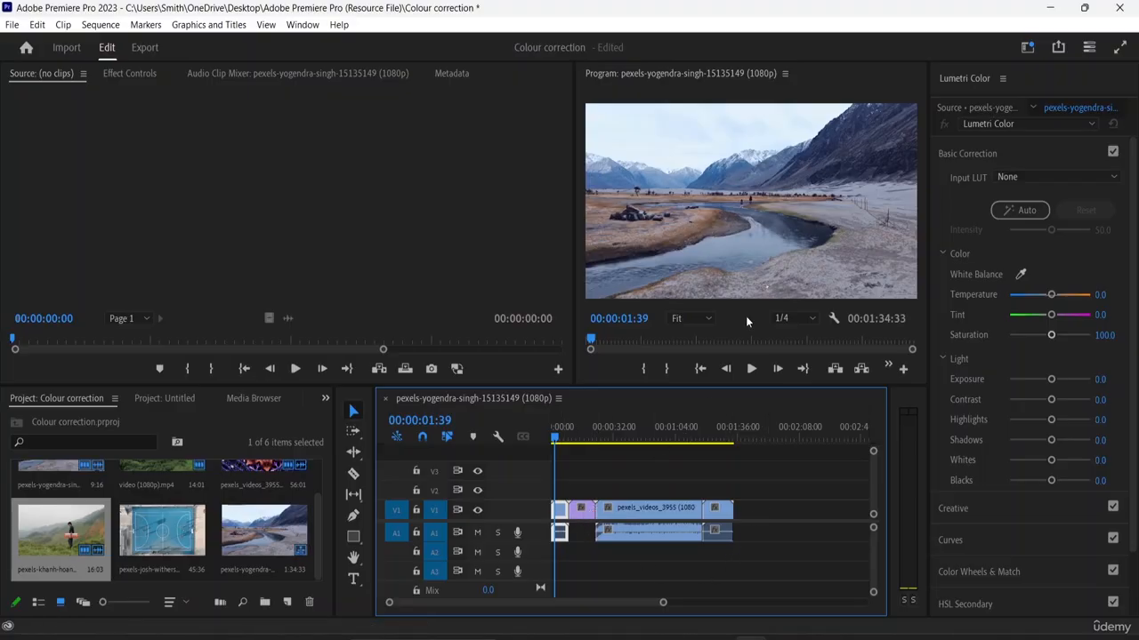
{"action": "left_click_drag", "start_coordinate": [554, 439], "coordinate": [552, 481]}
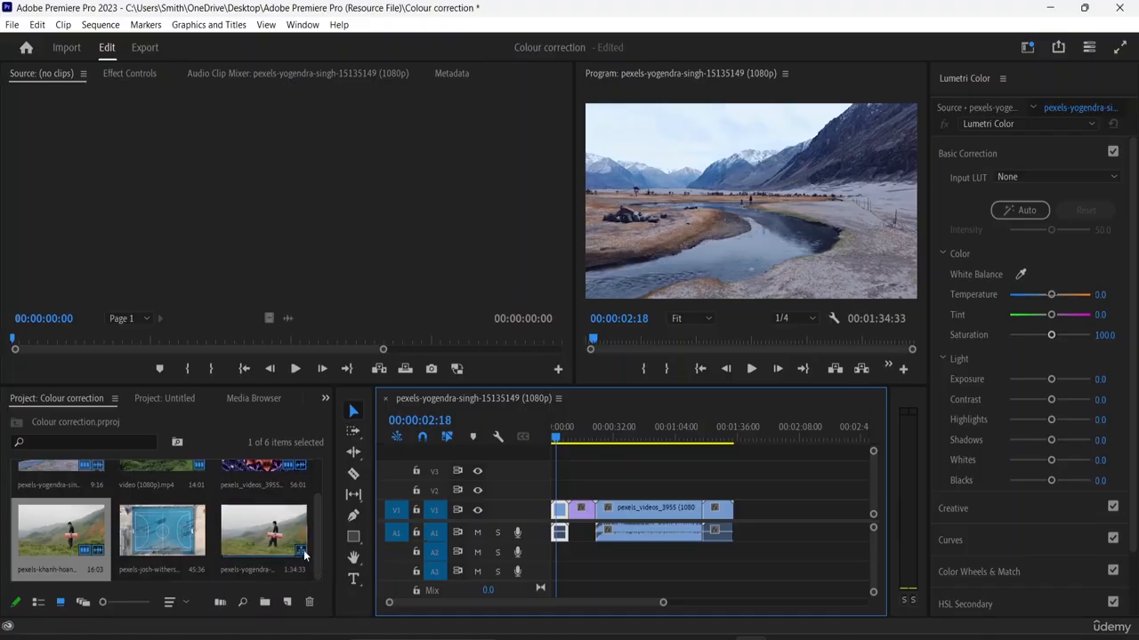
- Try to rename the sequence item in the project bin
{"action": "left_click", "coordinate": [253, 567]}
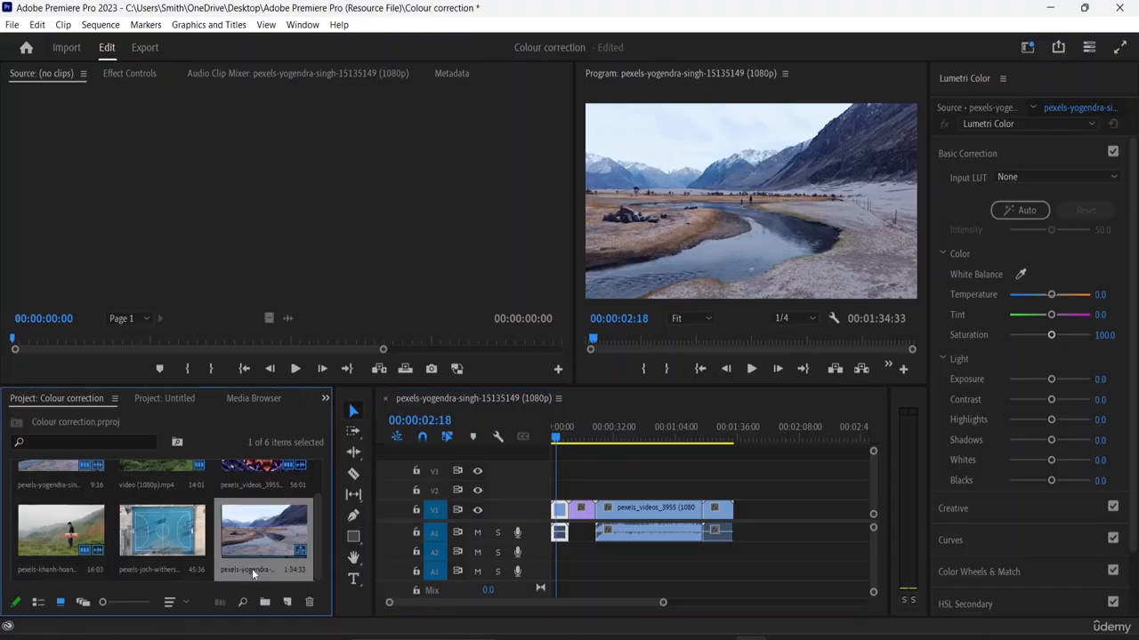
{"action": "left_click", "coordinate": [252, 570]}
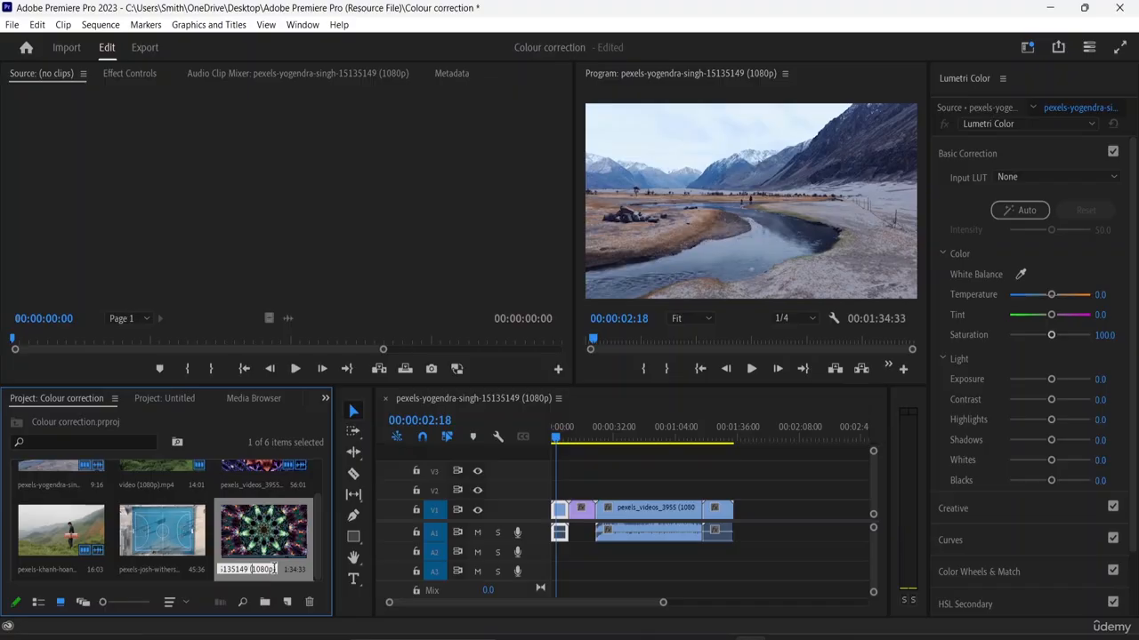
{"action": "key", "text": "BackSpace"}
{"action": "key", "text": "BackSpace"}
{"action": "key", "text": "BackSpace"}
{"action": "key", "text": "BackSpace"}
{"action": "key", "text": "BackSpace"}
{"action": "key", "text": "BackSpace"}
{"action": "key", "text": "BackSpace"}
{"action": "key", "text": "BackSpace"}
{"action": "key", "text": "BackSpace"}
{"action": "key", "text": "BackSpace"}
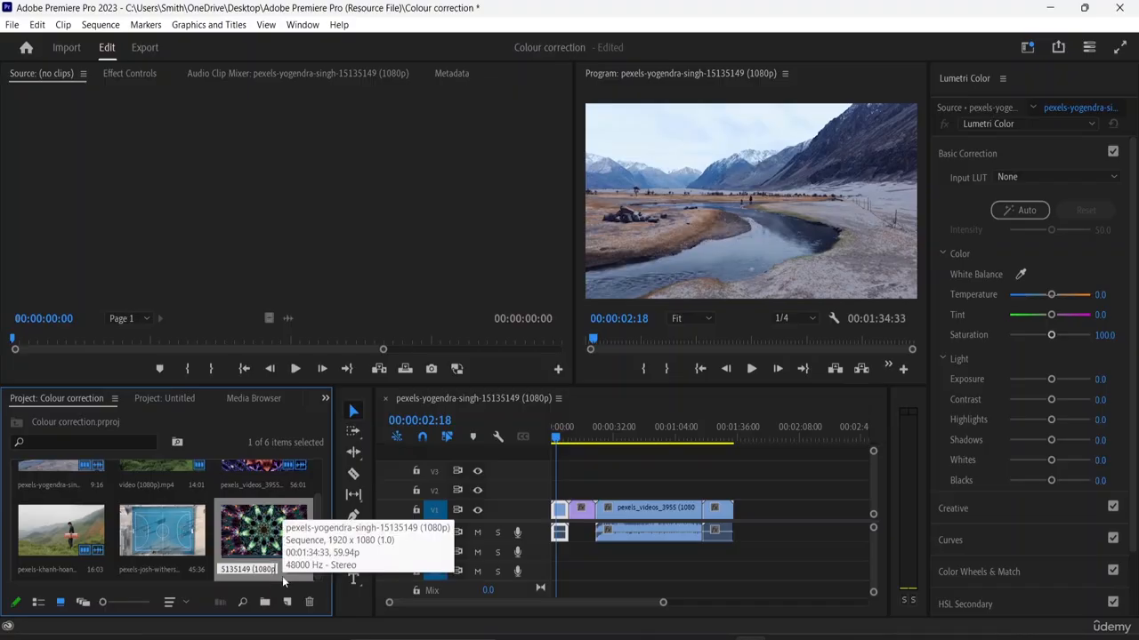
{"action": "key", "text": "BackSpace"}
{"action": "key", "text": "BackSpace"}
{"action": "key", "text": "BackSpace"}
{"action": "key", "text": "BackSpace"}
{"action": "key", "text": "BackSpace"}
{"action": "key", "text": "BackSpace"}
{"action": "key", "text": "BackSpace"}
{"action": "key", "text": "BackSpace"}
{"action": "key", "text": "BackSpace"}
{"action": "key", "text": "BackSpace"}
{"action": "key", "text": "BackSpace"}
{"action": "key", "text": "BackSpace"}
{"action": "key", "text": "BackSpace"}
{"action": "key", "text": "BackSpace"}
{"action": "key", "text": "BackSpace"}
{"action": "key", "text": "BackSpace"}
{"action": "key", "text": "BackSpace"}
{"action": "key", "text": "BackSpace"}
{"action": "key", "text": "BackSpace"}
{"action": "key", "text": "BackSpace"}
{"action": "type", "text": "Se"}
{"action": "key", "text": "Return"}
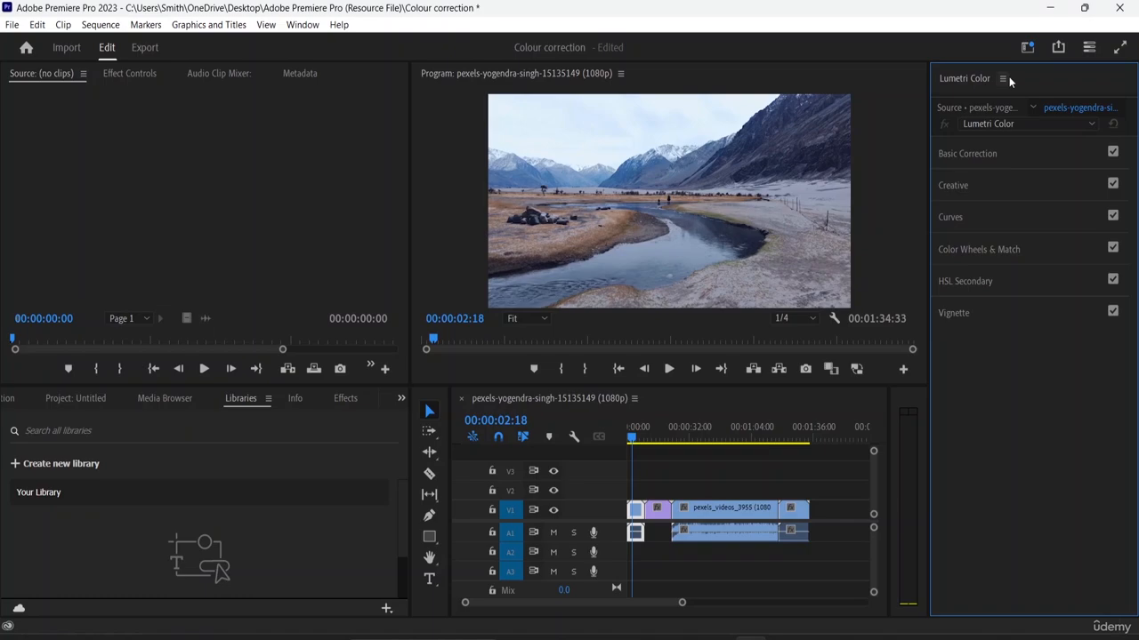
- Close the Lumetri Color panel and reopen it
{"action": "left_click", "coordinate": [1003, 78]}
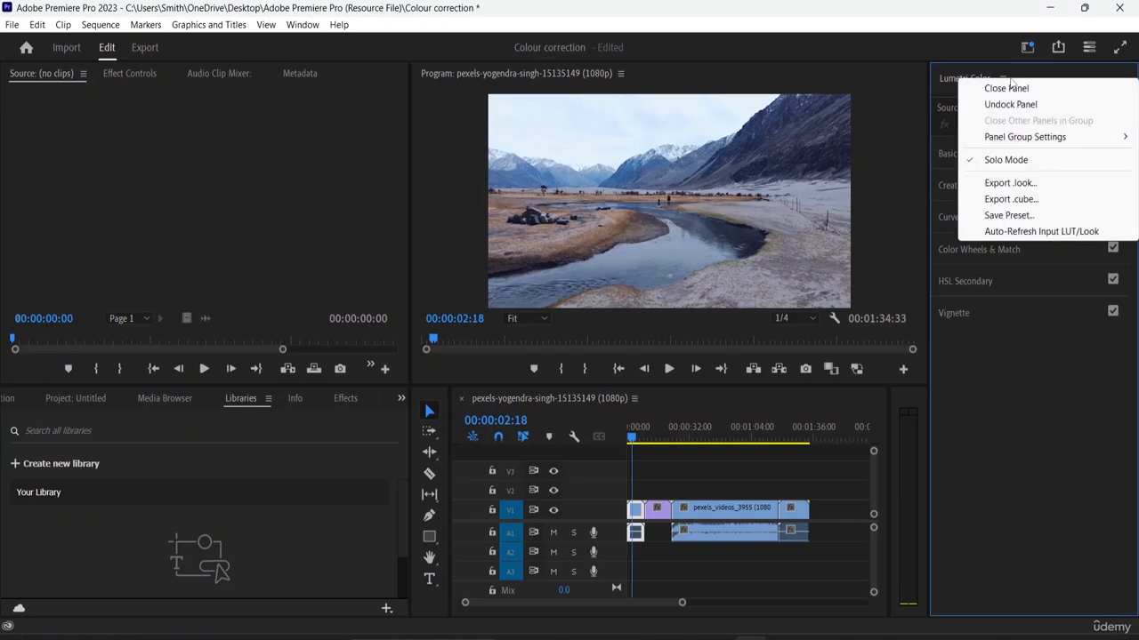
{"action": "left_click", "coordinate": [1011, 89]}
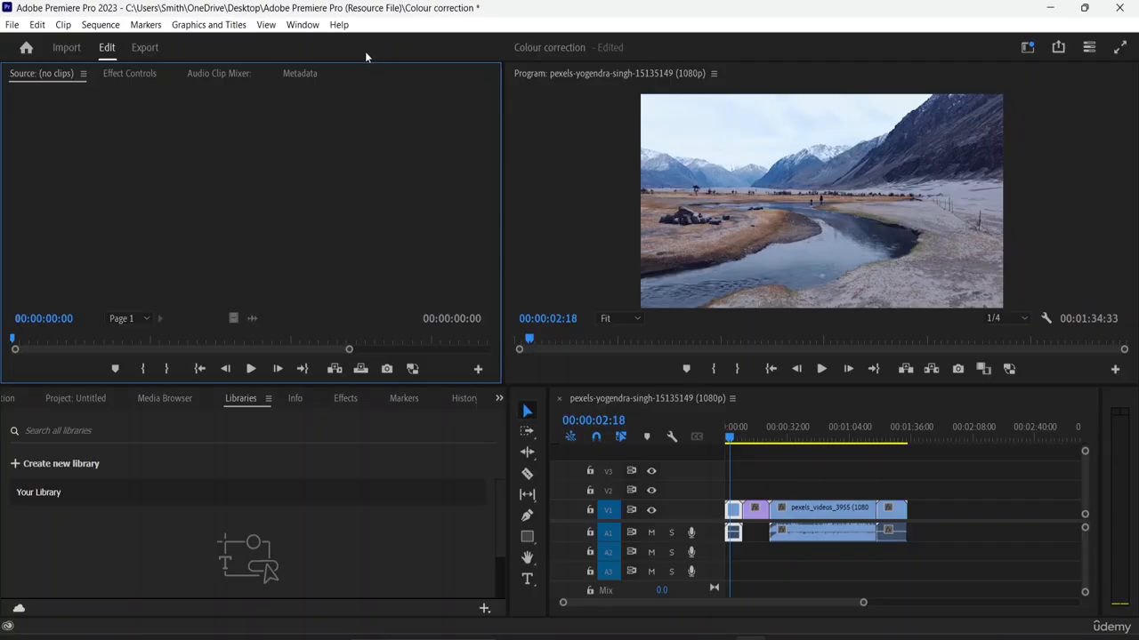
{"action": "left_click", "coordinate": [303, 25]}
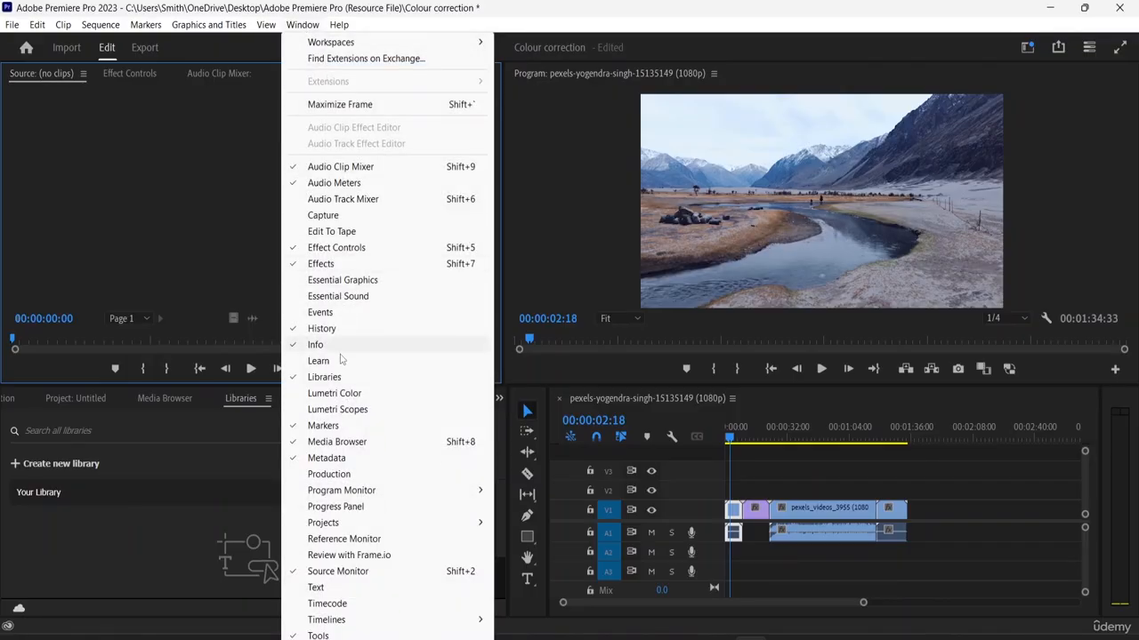
{"action": "left_click", "coordinate": [329, 393]}
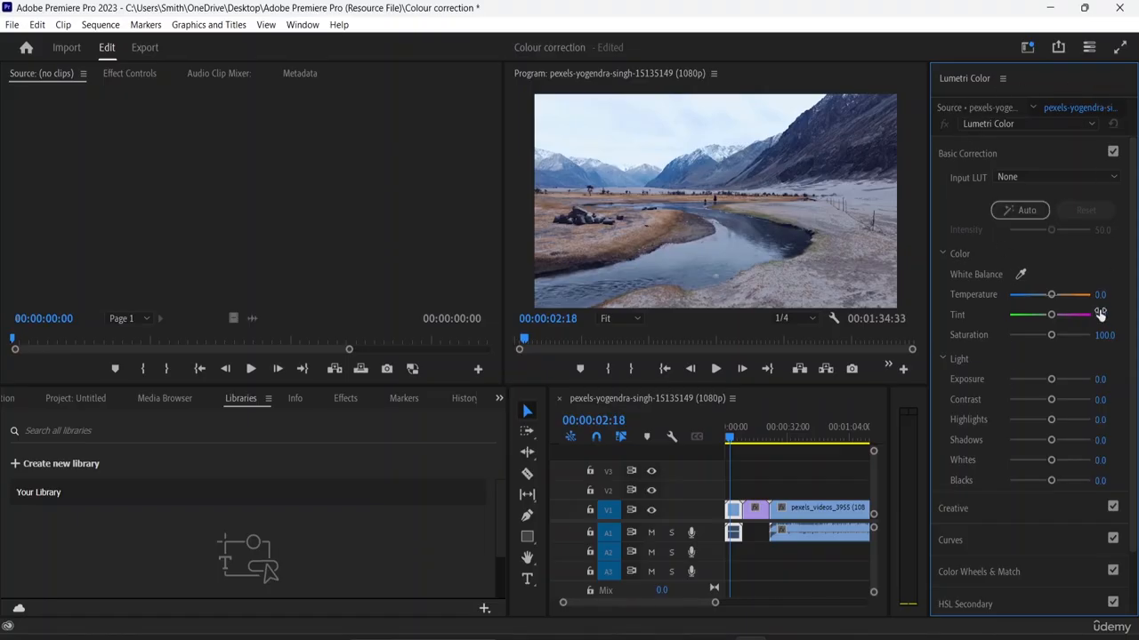
- Examine the Creative and Curves sections of Lumetri Color, collapsing each one after viewing its controls
{"action": "left_click", "coordinate": [978, 154]}
{"action": "left_click", "coordinate": [948, 186]}
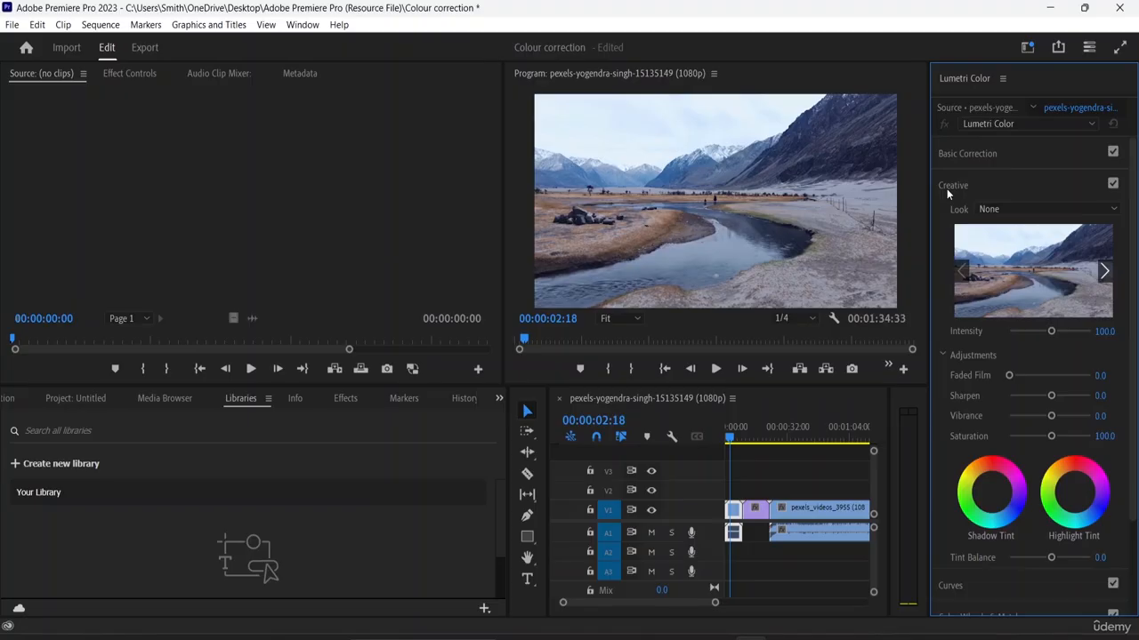
{"action": "left_click", "coordinate": [947, 188]}
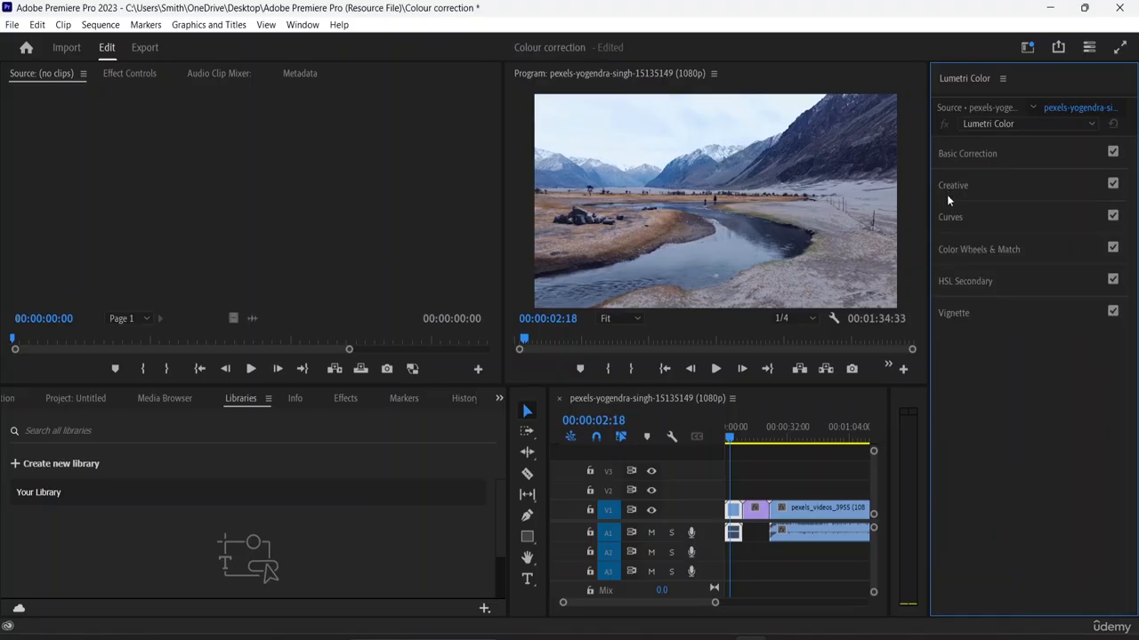
{"action": "left_click", "coordinate": [951, 221]}
{"action": "left_click", "coordinate": [951, 213]}
{"action": "left_click", "coordinate": [960, 248]}
{"action": "left_click", "coordinate": [952, 218]}
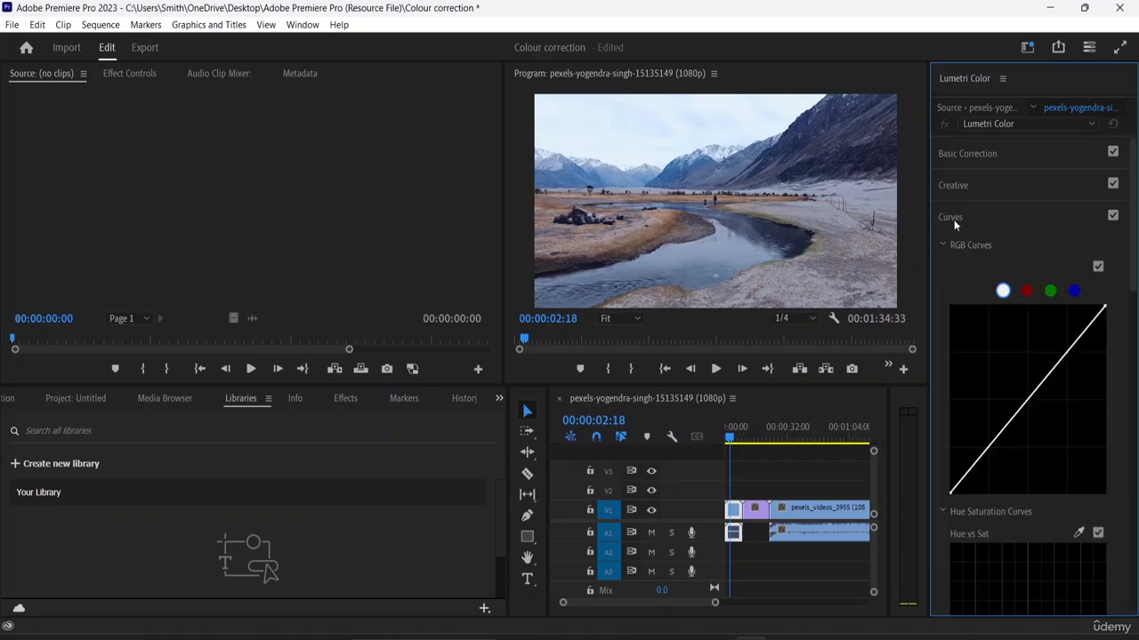
{"action": "left_click", "coordinate": [950, 215]}
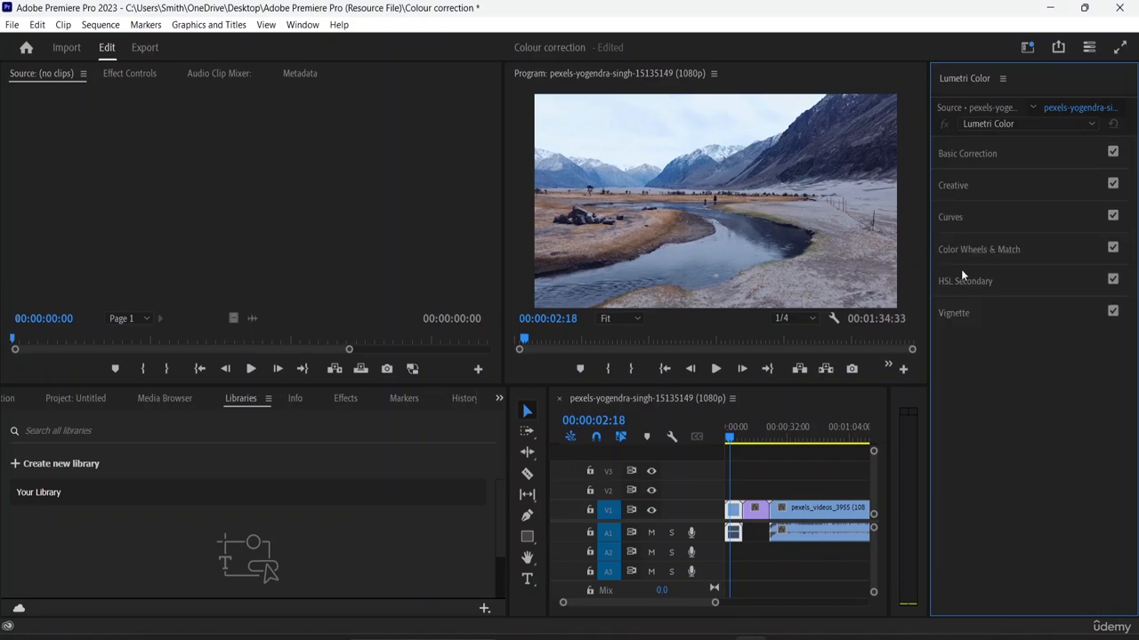
- Apply the automatic Basic Correction in Lumetri Color to each of the first three clips in the sequence
{"action": "left_click", "coordinate": [957, 153]}
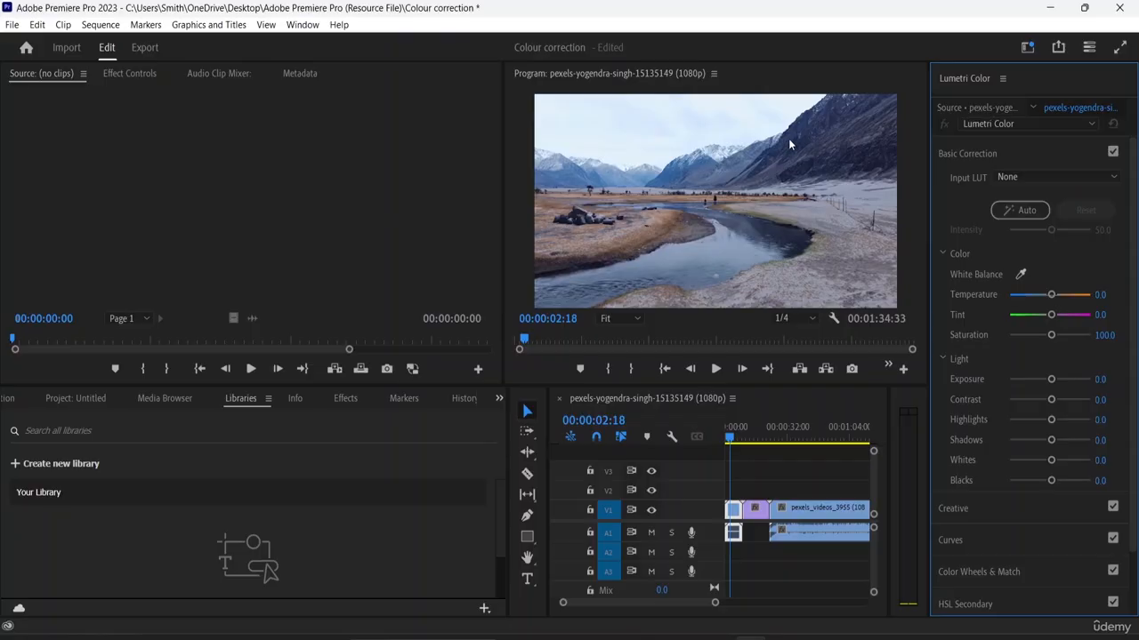
{"action": "left_click", "coordinate": [1015, 215]}
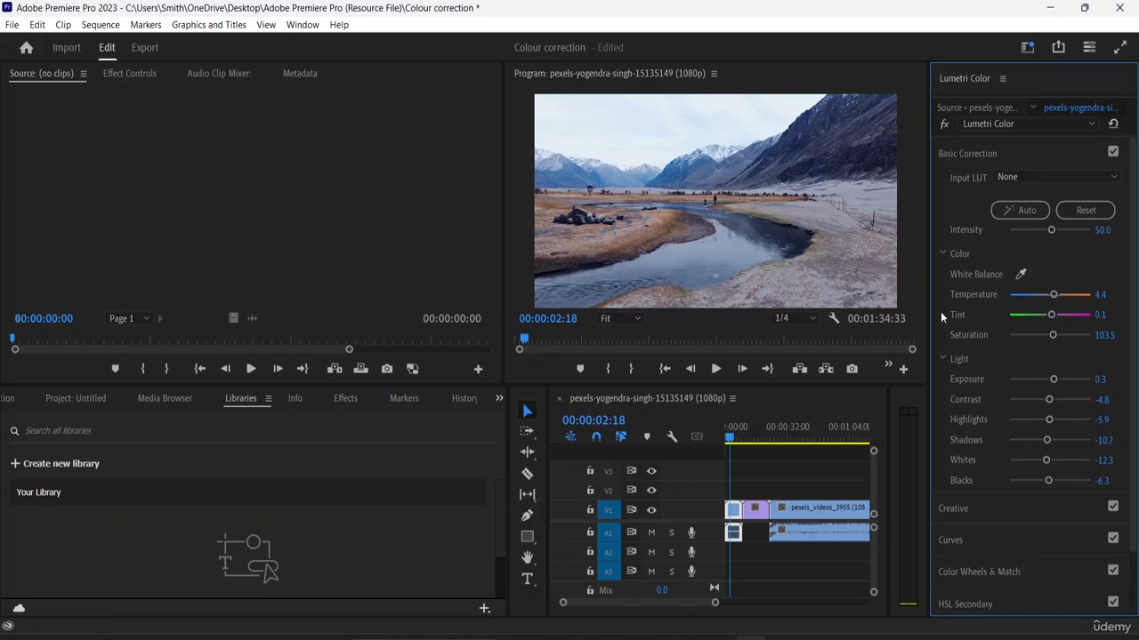
{"action": "left_click_drag", "start_coordinate": [732, 437], "coordinate": [751, 438]}
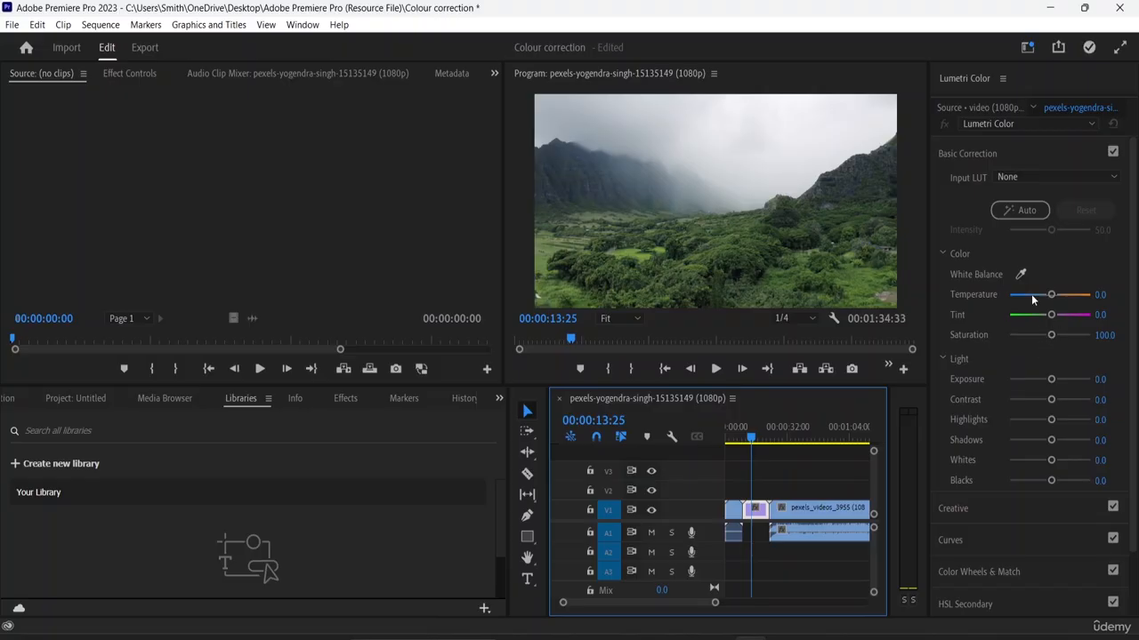
{"action": "left_click", "coordinate": [1023, 213]}
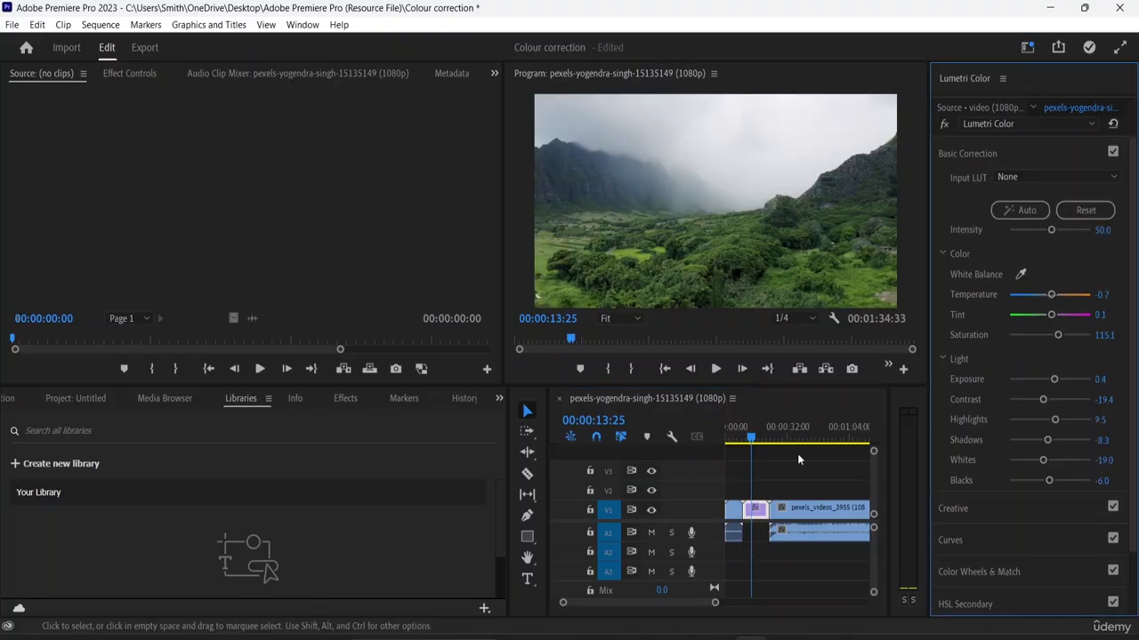
{"action": "left_click", "coordinate": [834, 520]}
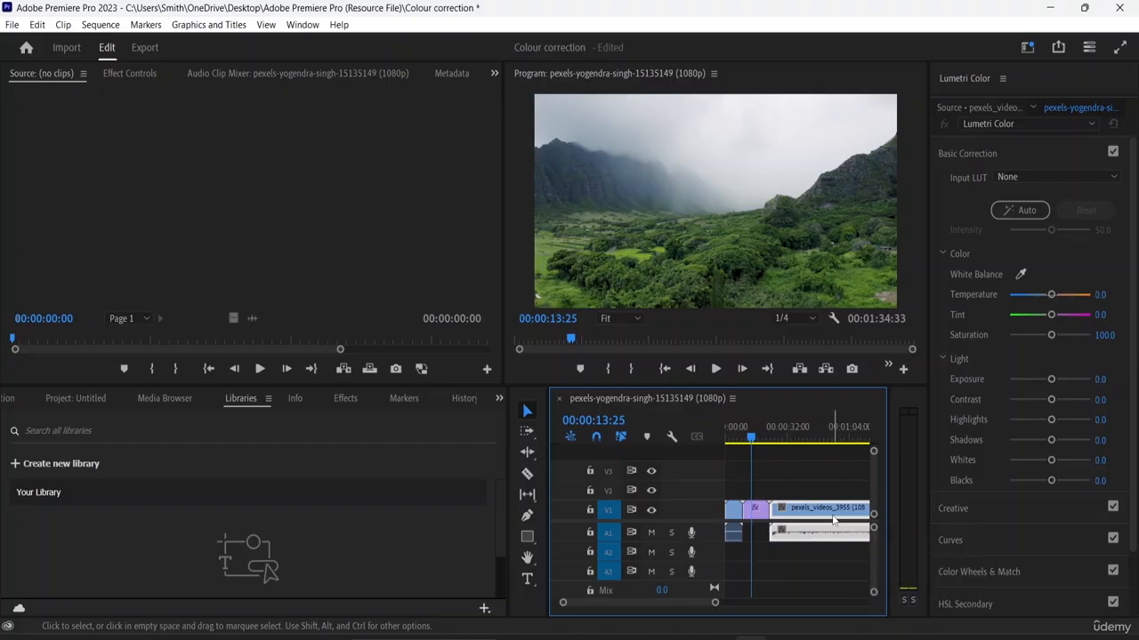
{"action": "left_click", "coordinate": [1020, 210]}
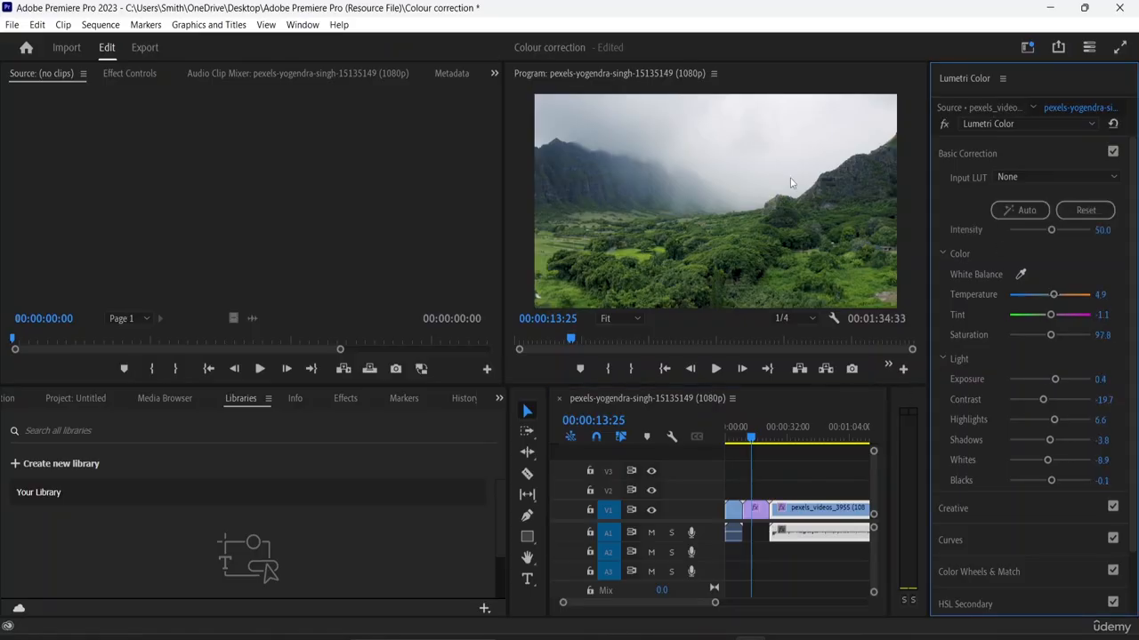
- Repeatedly reset and reapply the automatic Basic Correction on the third clip, the kaleidoscope pattern
{"action": "left_click", "coordinate": [753, 439]}
{"action": "left_click_drag", "start_coordinate": [753, 439], "coordinate": [786, 445]}
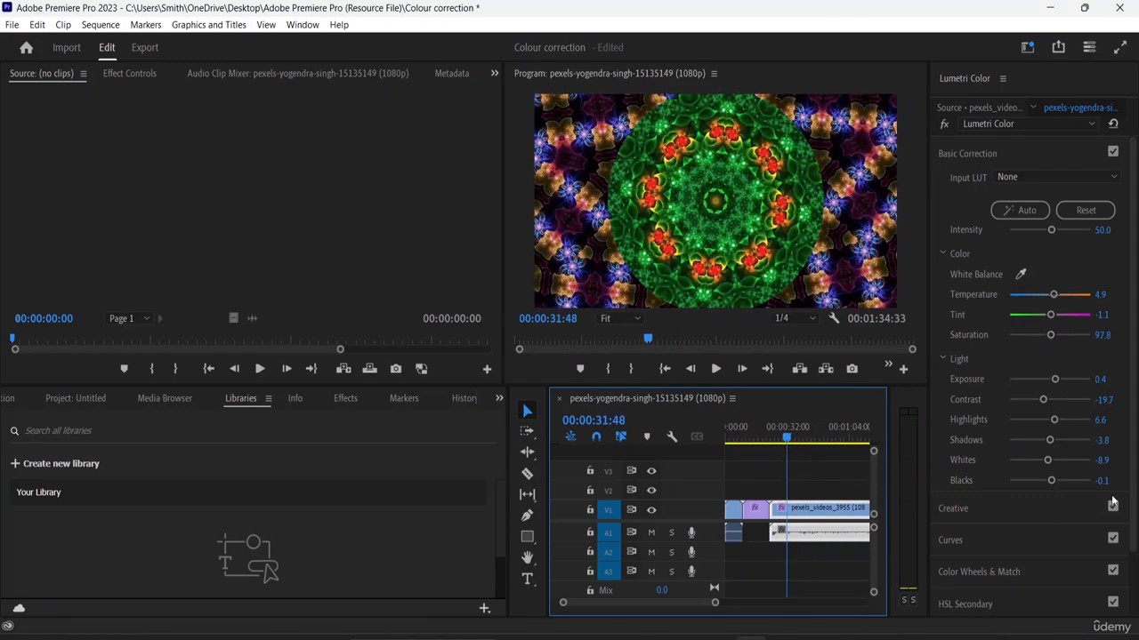
{"action": "left_click", "coordinate": [1078, 210]}
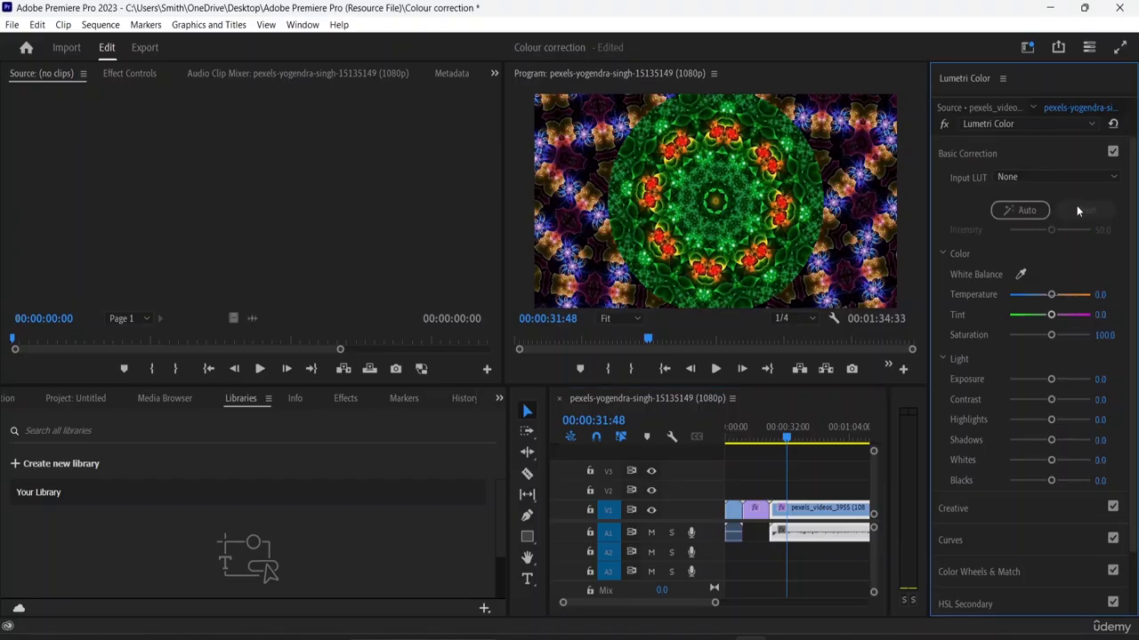
{"action": "left_click", "coordinate": [1007, 213]}
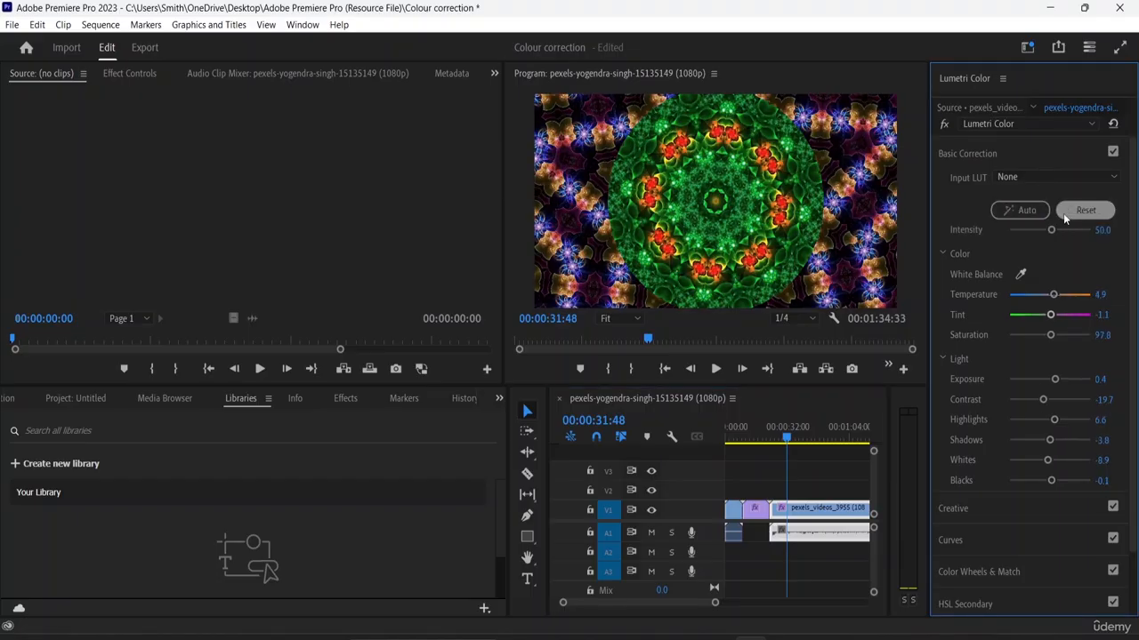
{"action": "left_click", "coordinate": [1063, 214]}
{"action": "left_click", "coordinate": [1022, 211]}
- Enlarge the Program monitor and reset the Basic Correction of the kaleidoscope clip
{"action": "left_click_drag", "start_coordinate": [503, 208], "coordinate": [272, 188]}
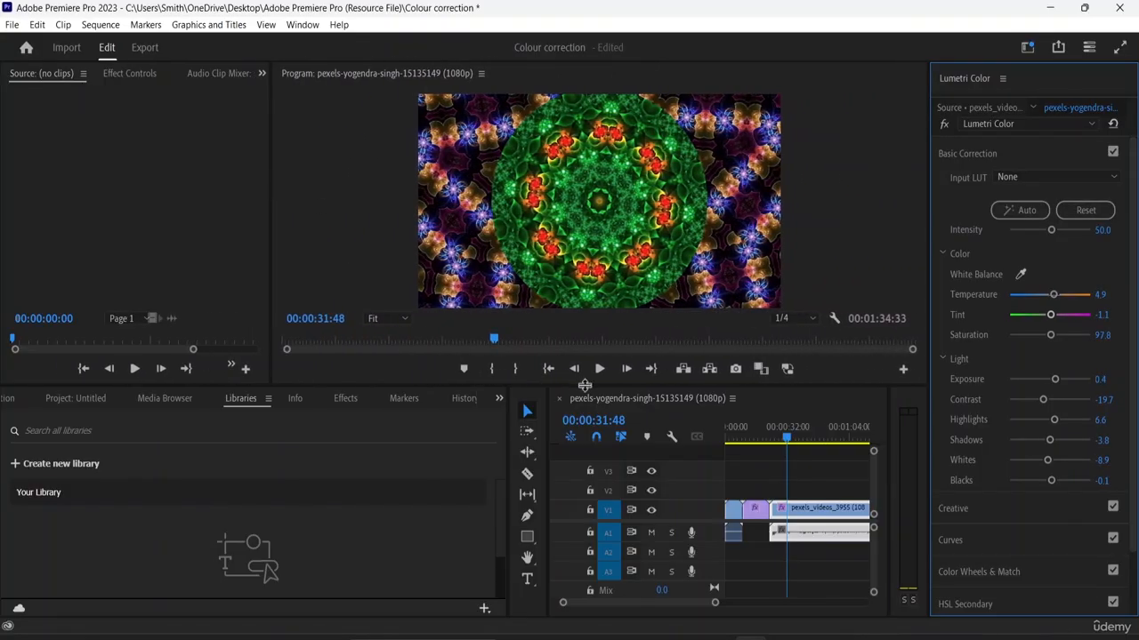
{"action": "left_click_drag", "start_coordinate": [583, 388], "coordinate": [583, 465]}
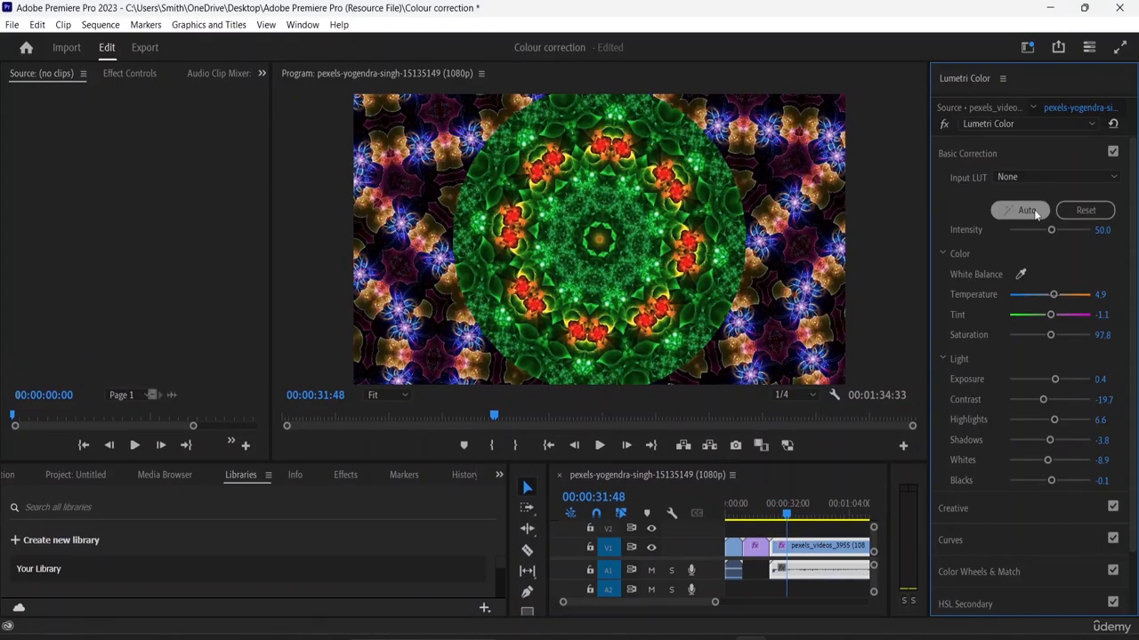
{"action": "left_click", "coordinate": [1087, 211]}
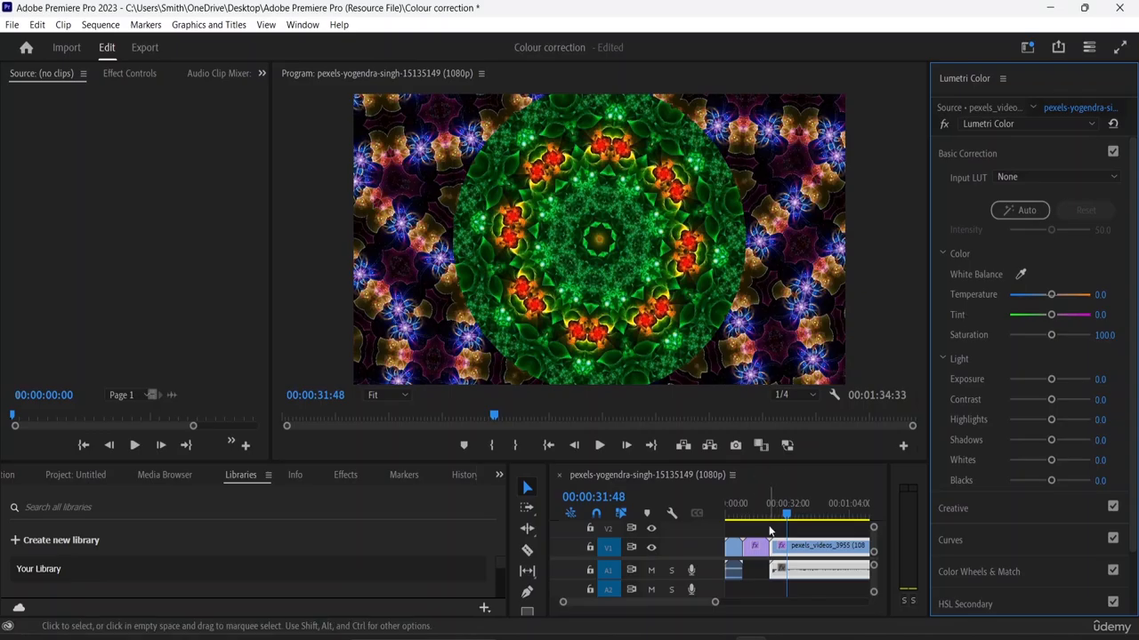
- Reset the Basic Correction of the second clip, the green valley, and apply the automatic correction again
{"action": "left_click_drag", "start_coordinate": [783, 514], "coordinate": [751, 509]}
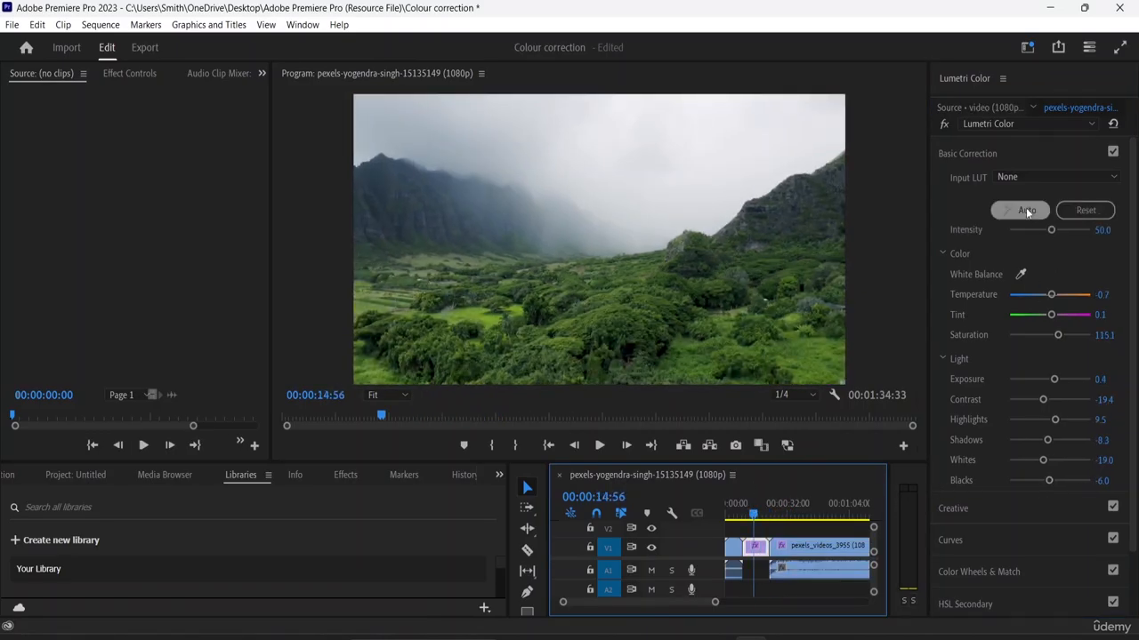
{"action": "left_click", "coordinate": [1071, 211]}
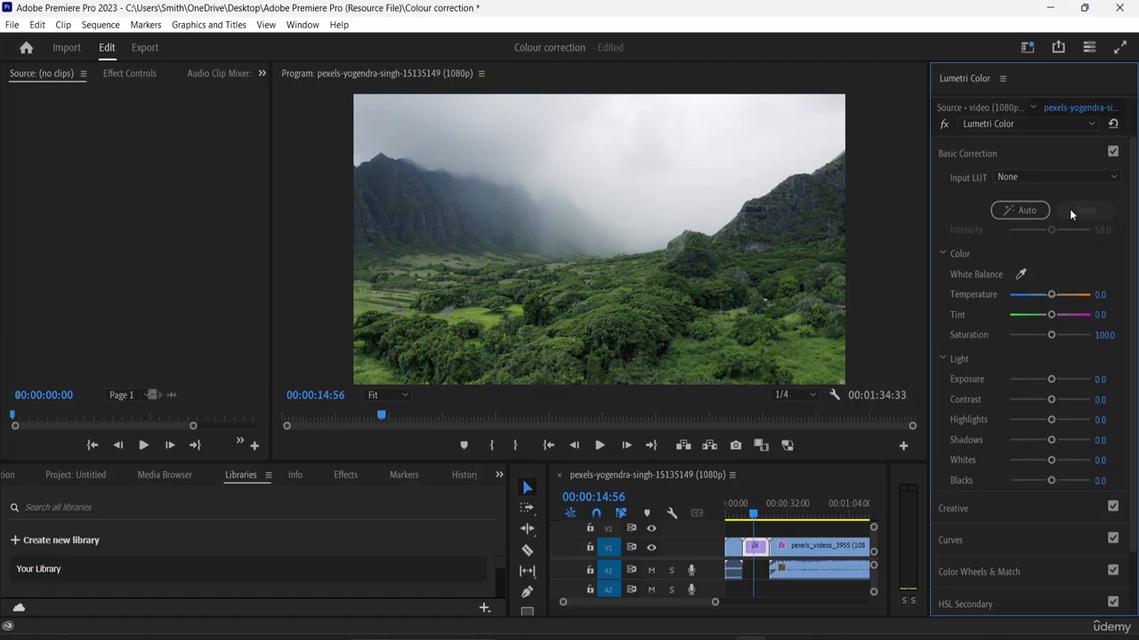
{"action": "left_click", "coordinate": [1030, 213]}
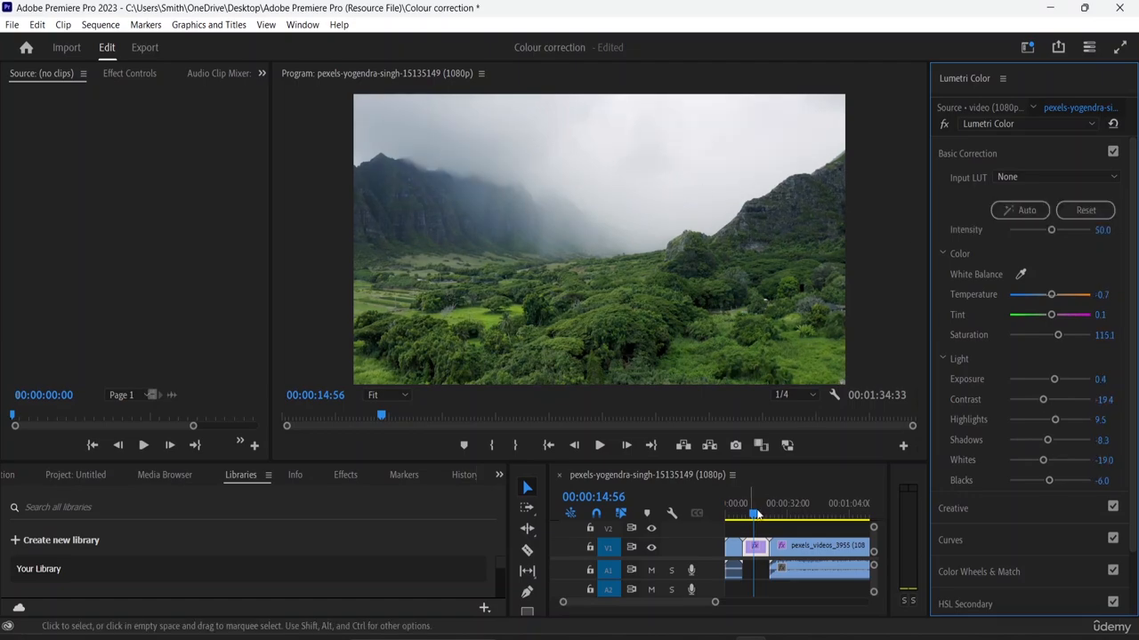
- Reset the Basic Correction of the first clip, the river landscape, and reapply the automatic correction
{"action": "left_click_drag", "start_coordinate": [752, 514], "coordinate": [732, 516]}
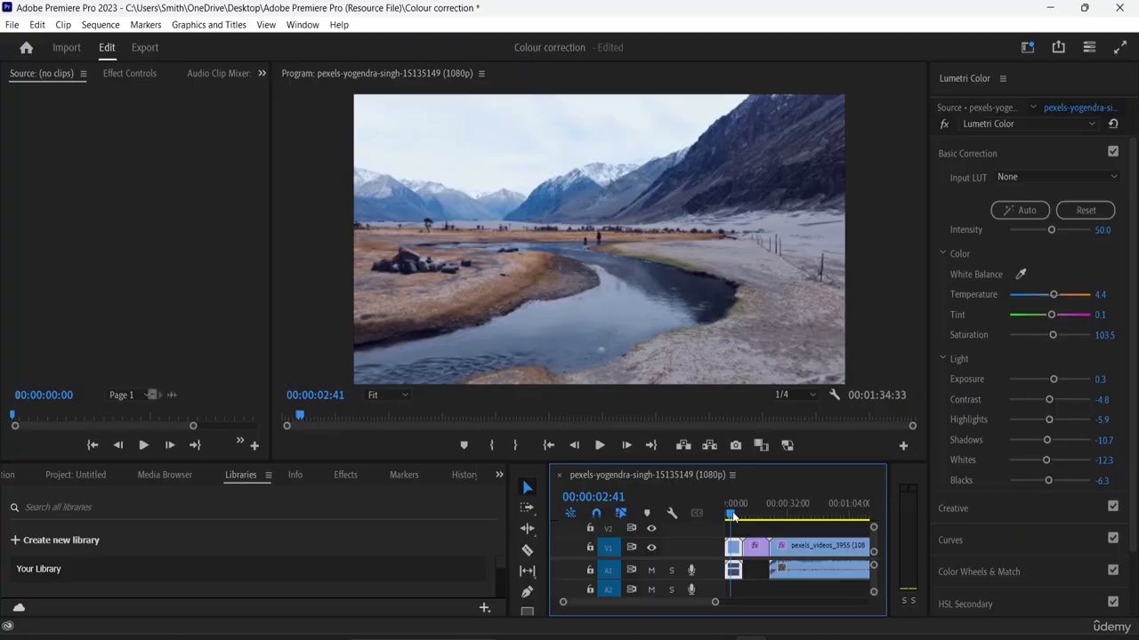
{"action": "left_click", "coordinate": [1022, 208]}
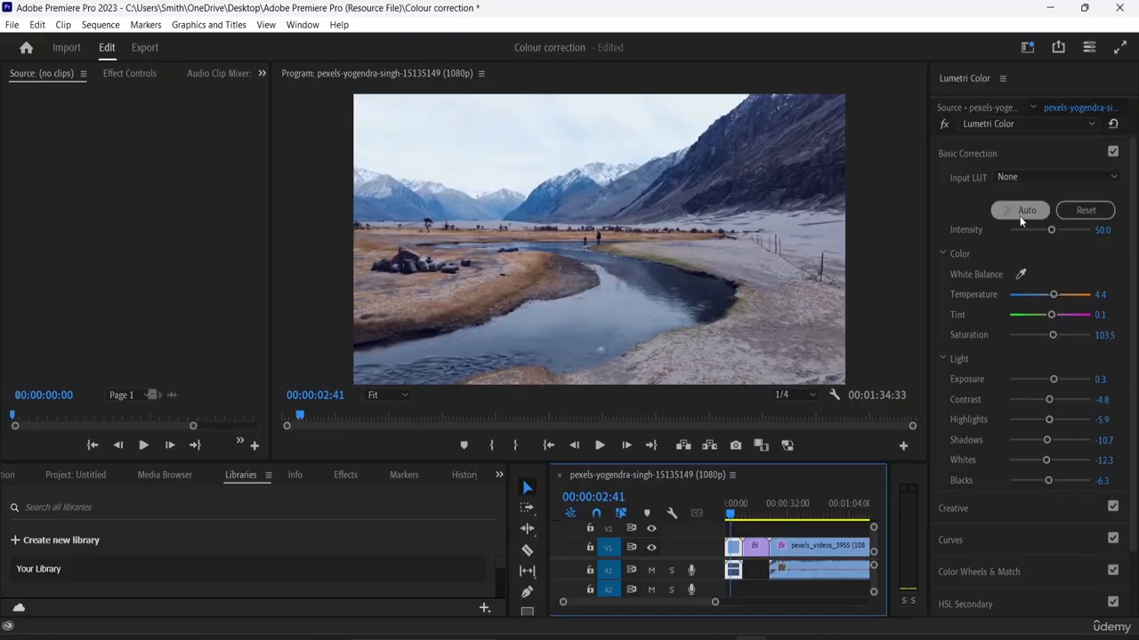
{"action": "left_click", "coordinate": [1021, 219]}
{"action": "left_click", "coordinate": [1068, 212]}
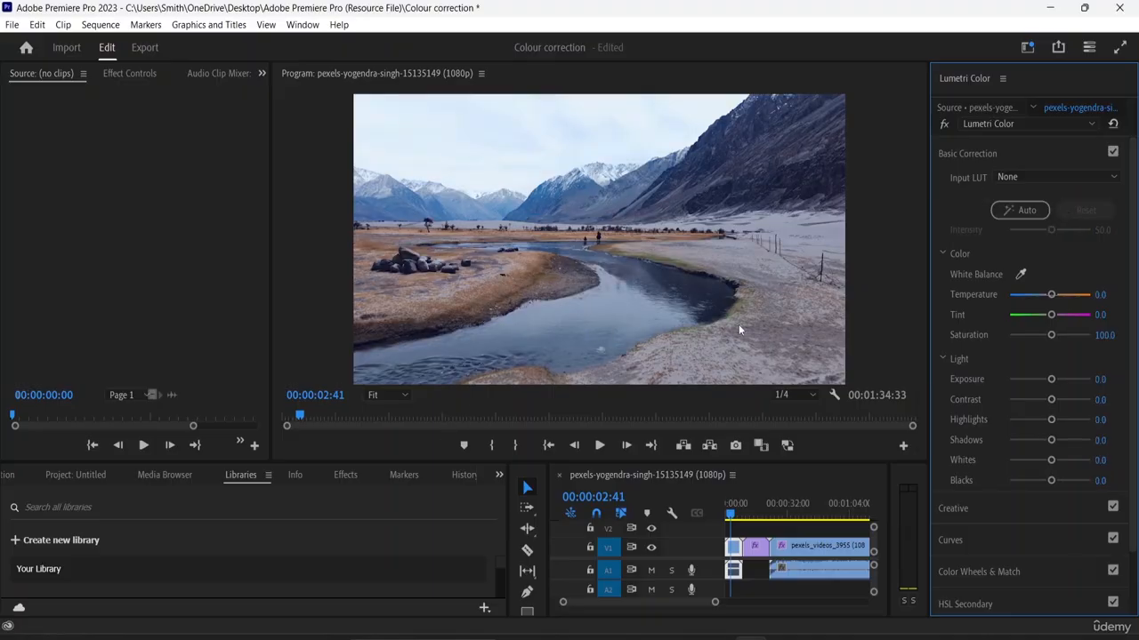
{"action": "left_click", "coordinate": [1009, 206]}
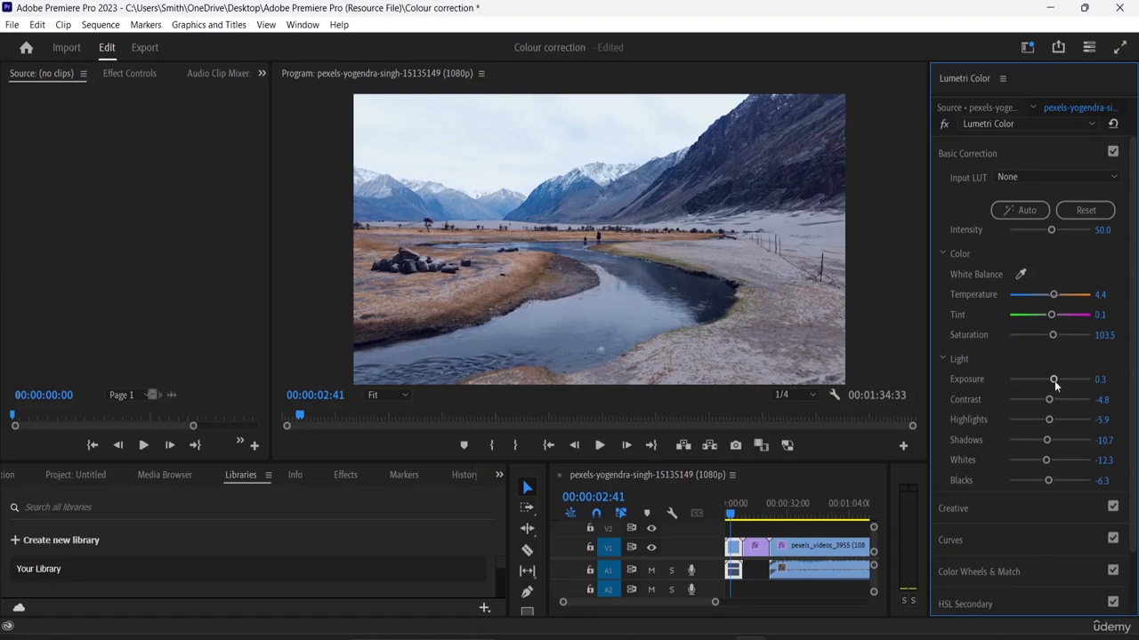
- Set the river clip's Exposure to 0.5, Contrast to -23.6, Highlights to -9.1, Shadows to -67.3, Whites to 10.9 and Blacks to -25.5
{"action": "left_click_drag", "start_coordinate": [1055, 384], "coordinate": [1044, 402]}
{"action": "left_click_drag", "start_coordinate": [1050, 424], "coordinate": [1039, 481]}
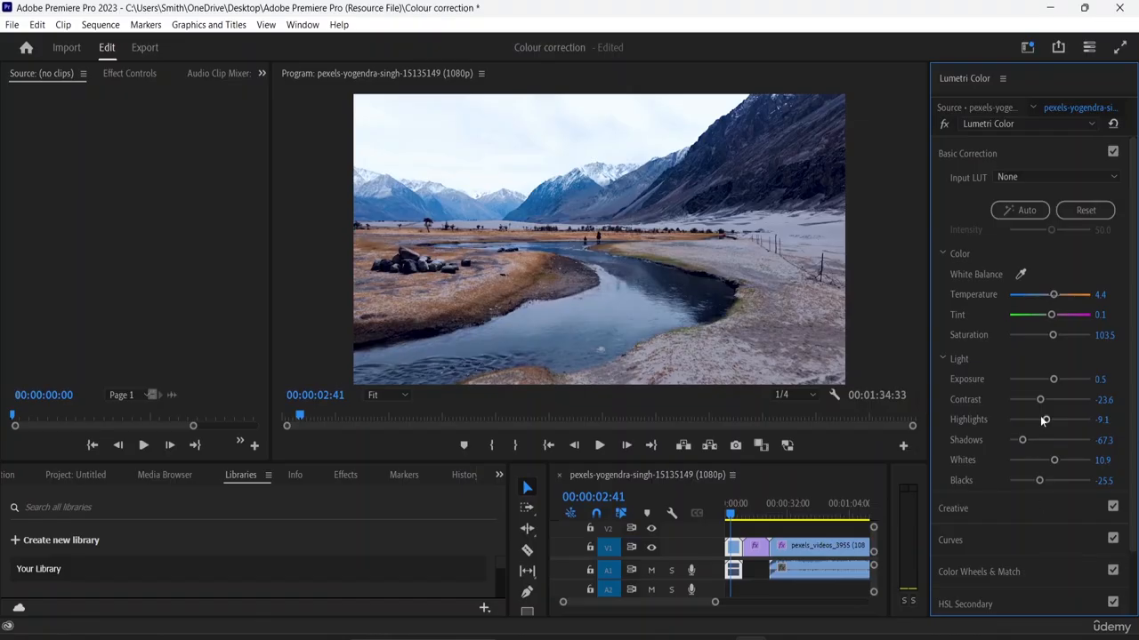
{"action": "scroll", "coordinate": [997, 364], "scroll_direction": "down", "scroll_amount": 2}
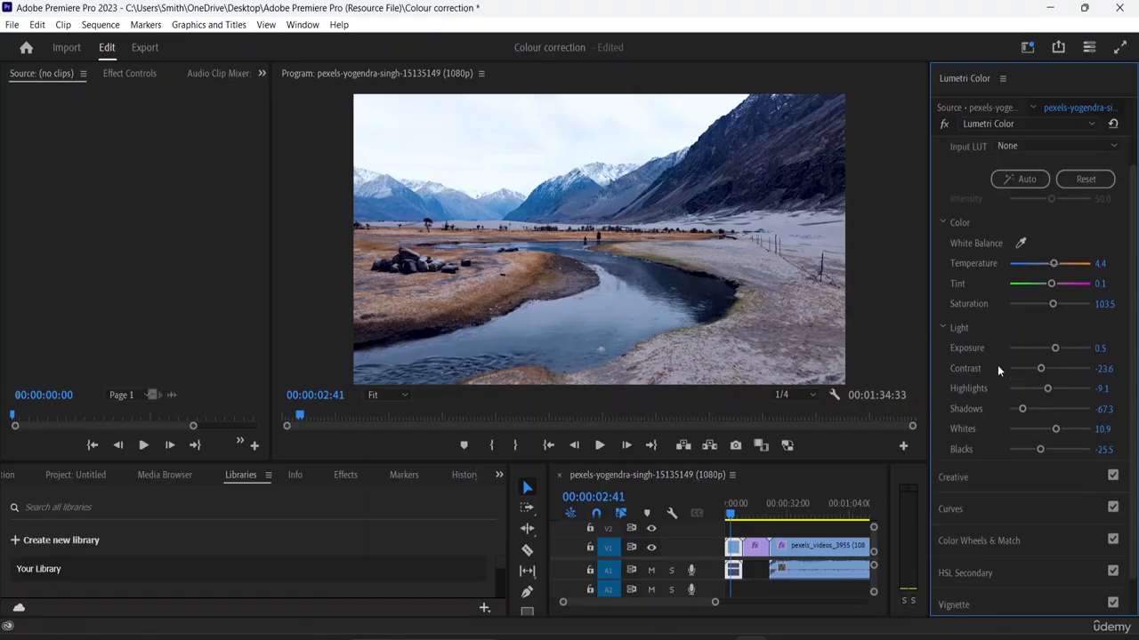
{"action": "scroll", "coordinate": [997, 364], "scroll_direction": "up", "scroll_amount": 2}
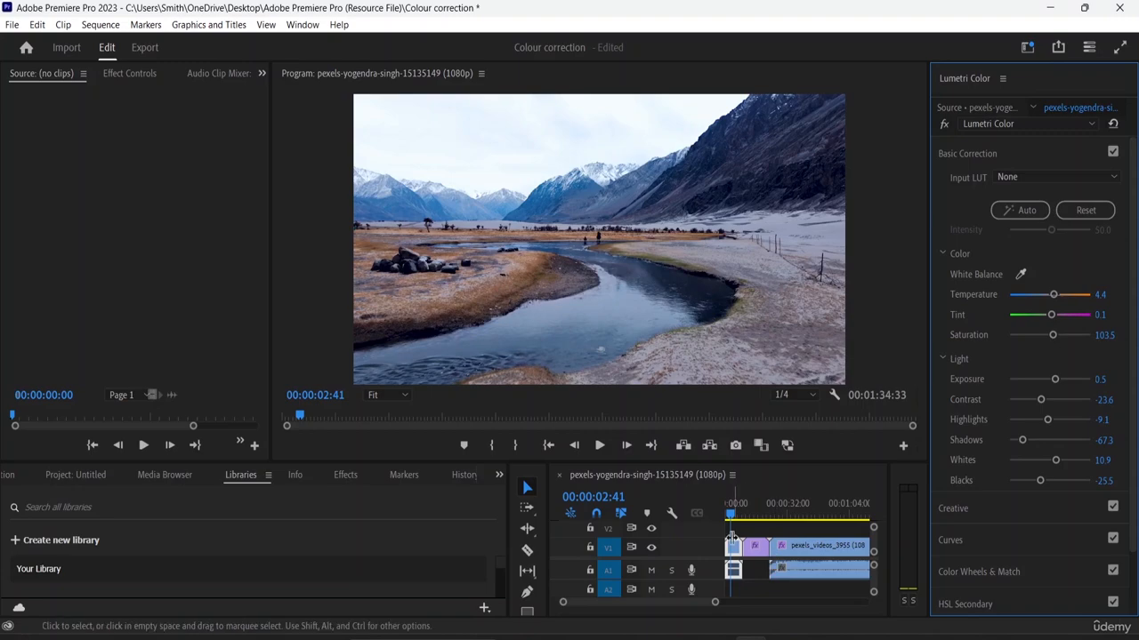
- Split the river clip in two and reset the Basic Correction of its first part, leaving the second part corrected
{"action": "mouse_move", "coordinate": [758, 552]}
{"action": "left_mouse_down"}
{"action": "mouse_move", "coordinate": [800, 561]}
{"action": "mouse_move", "coordinate": [758, 553]}
{"action": "left_mouse_up"}
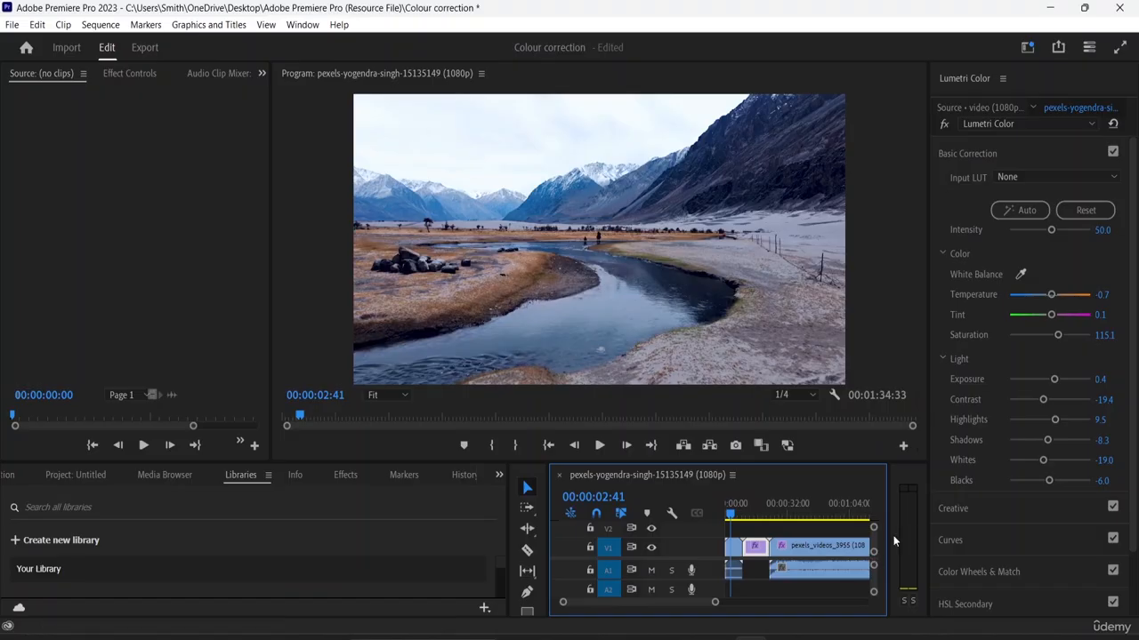
{"action": "left_click", "coordinate": [729, 545]}
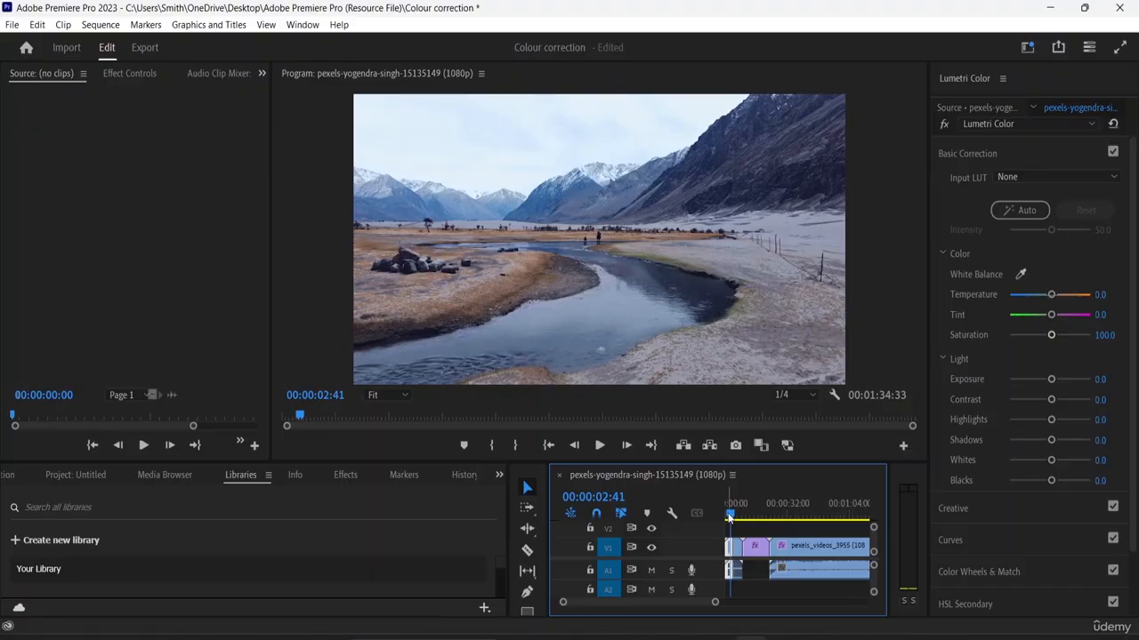
{"action": "left_click_drag", "start_coordinate": [730, 518], "coordinate": [734, 527]}
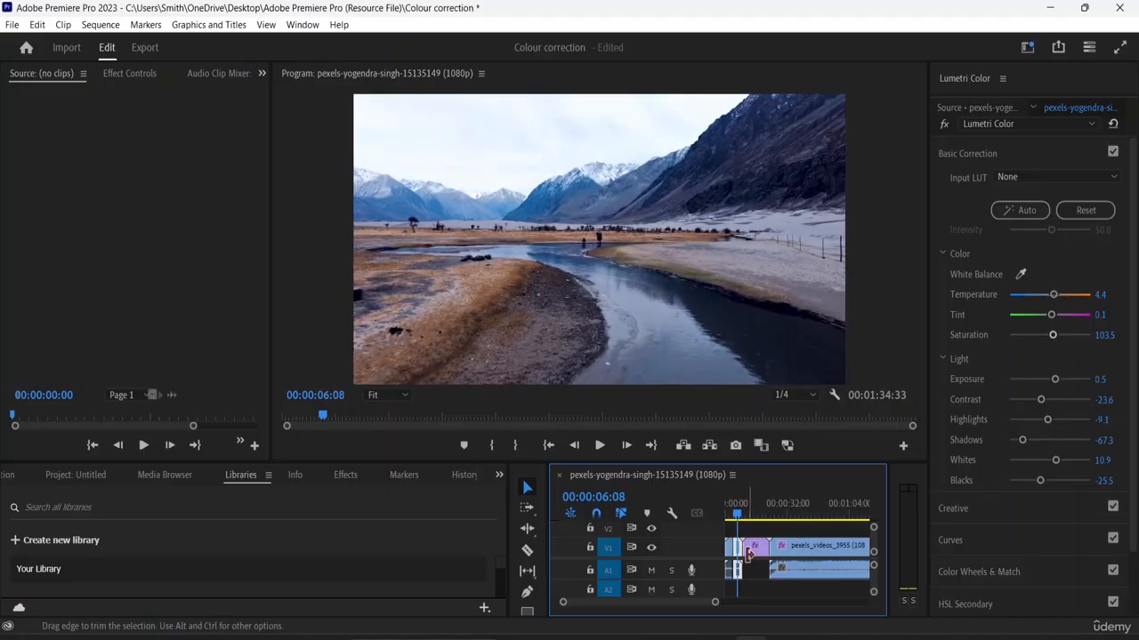
- Widen the Timeline panel, apply the automatic Basic Correction to the river clip's first part and compare it with the second part
{"action": "key", "text": "equal"}
{"action": "key", "text": "equal"}
{"action": "key", "text": "equal"}
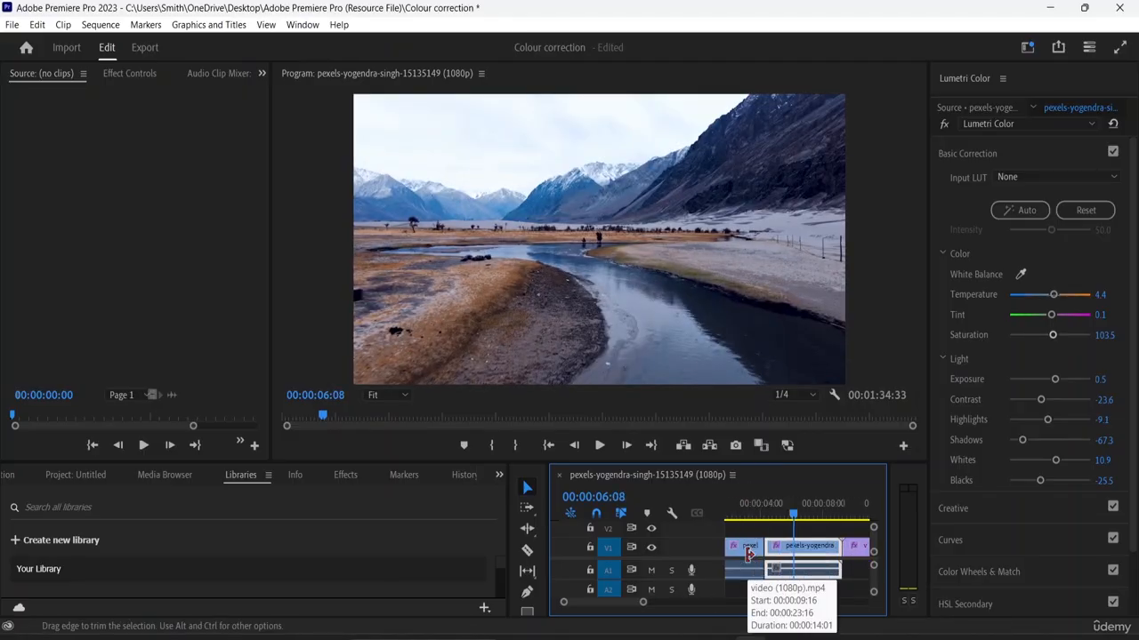
{"action": "key", "text": "equal"}
{"action": "key", "text": "equal"}
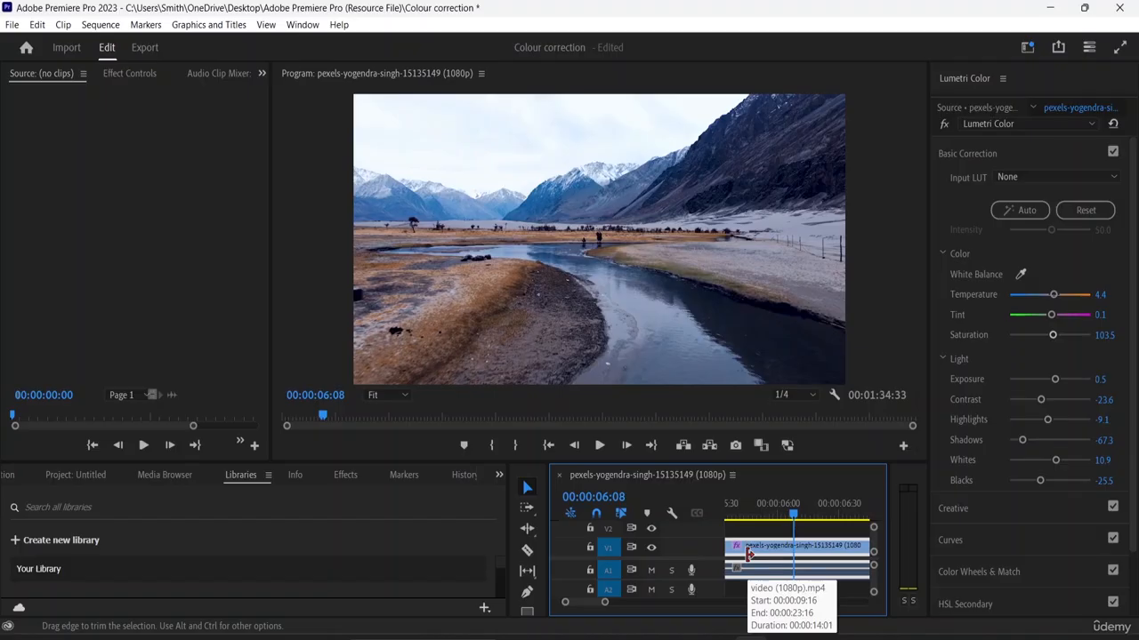
{"action": "left_click_drag", "start_coordinate": [546, 526], "coordinate": [178, 526]}
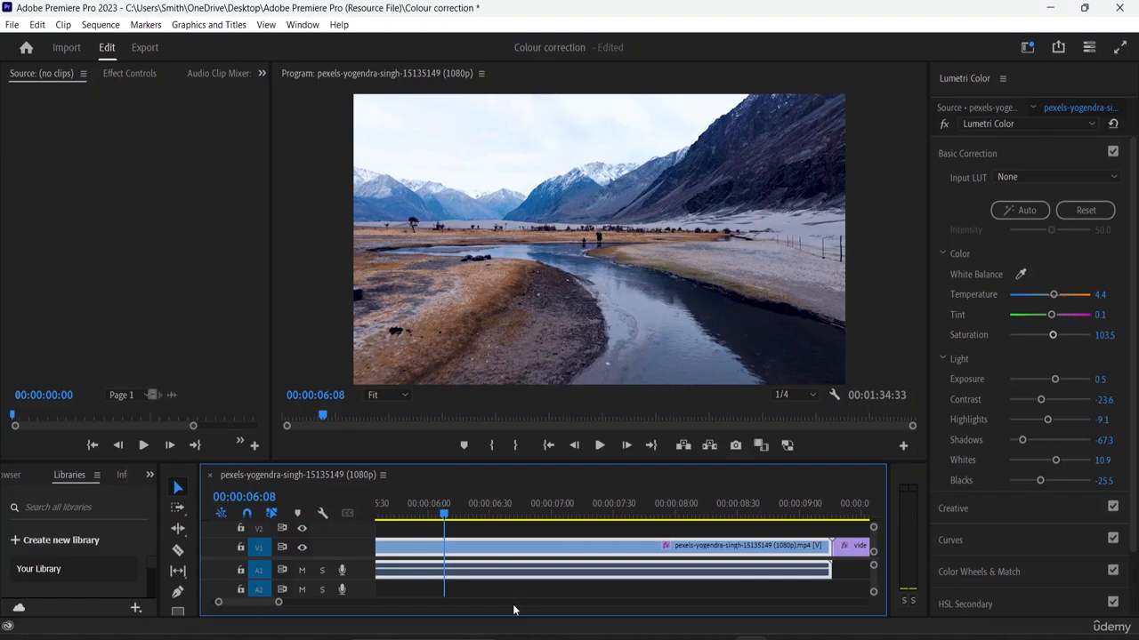
{"action": "key", "text": "minus"}
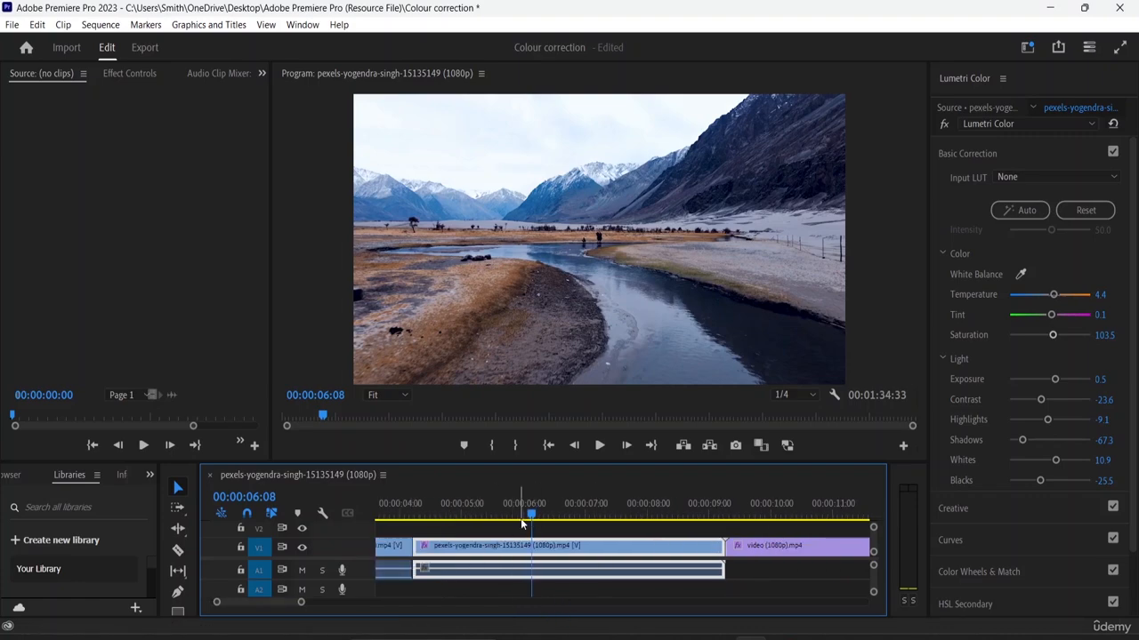
{"action": "left_click_drag", "start_coordinate": [530, 516], "coordinate": [398, 499]}
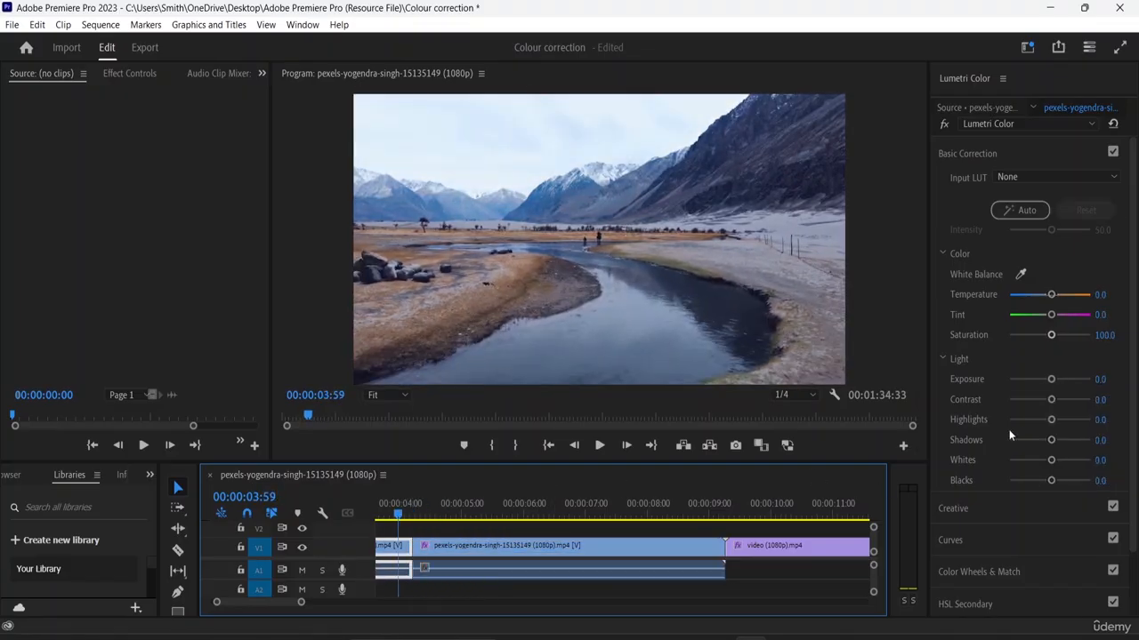
{"action": "left_click", "coordinate": [1022, 218]}
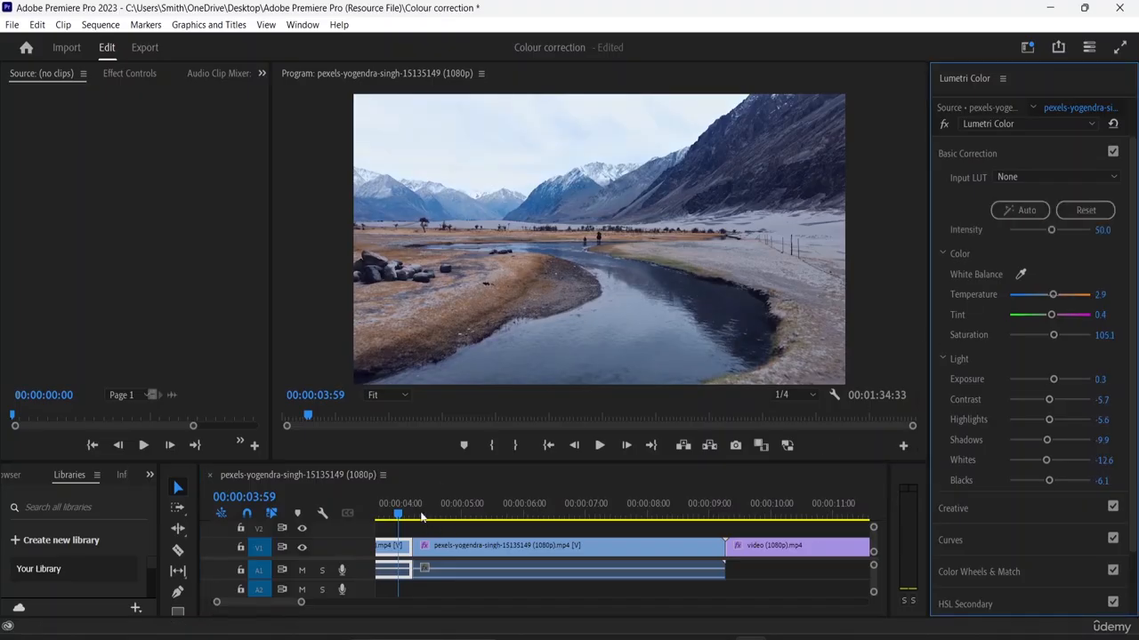
{"action": "left_click_drag", "start_coordinate": [398, 516], "coordinate": [434, 501]}
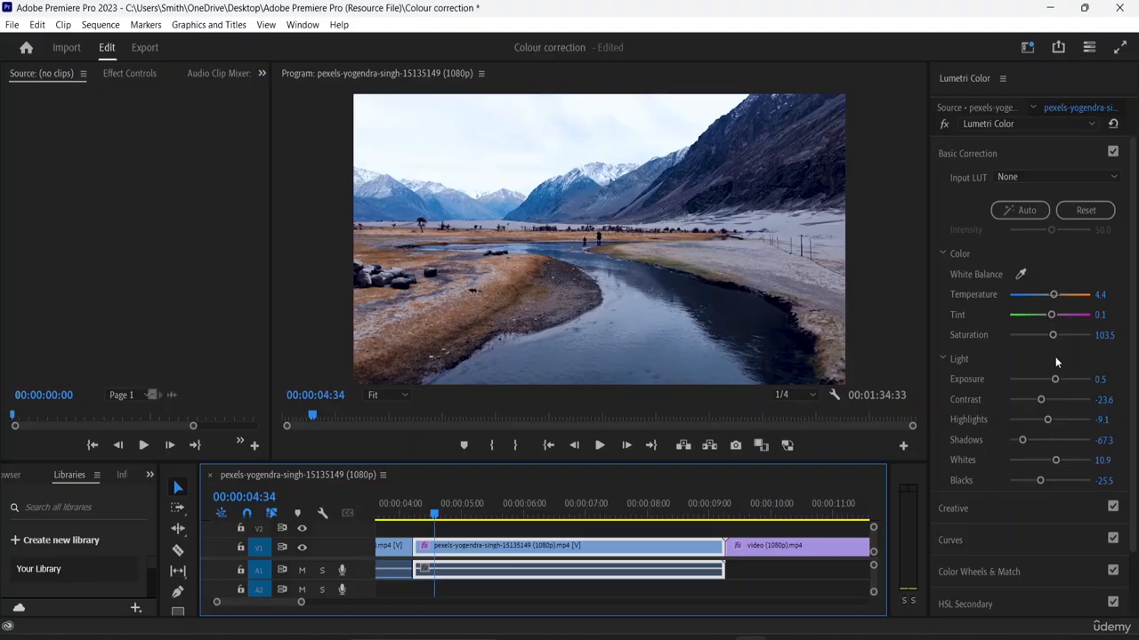
- Set the green valley clip's Temperature to 16.4 and Tint to -23.6 in Basic Correction
{"action": "left_click", "coordinate": [755, 553]}
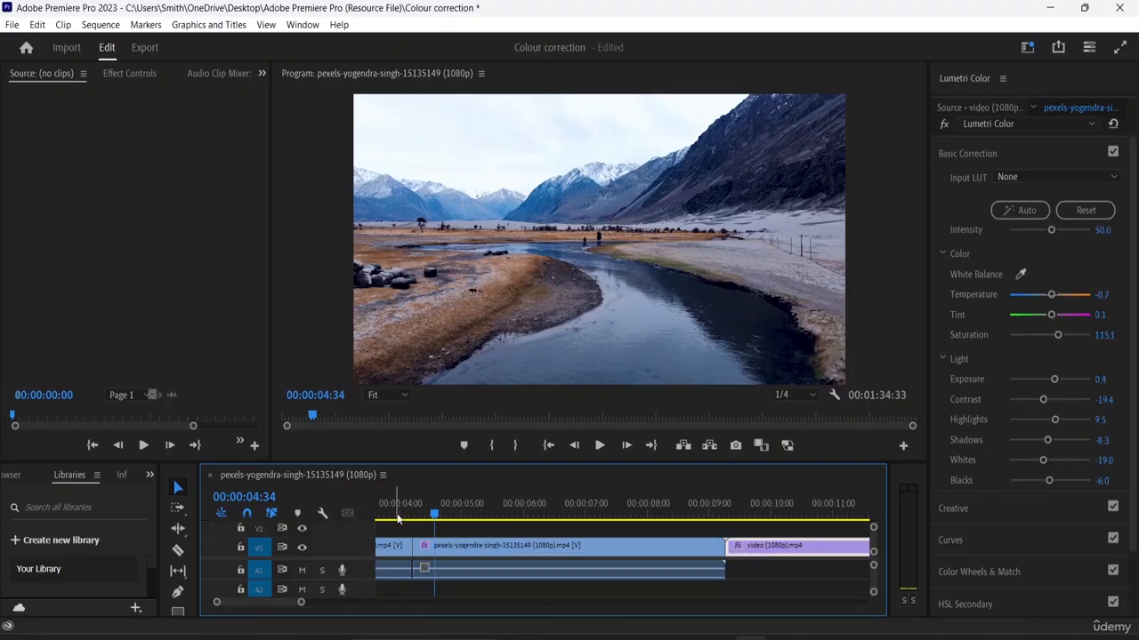
{"action": "left_click_drag", "start_coordinate": [443, 522], "coordinate": [752, 531]}
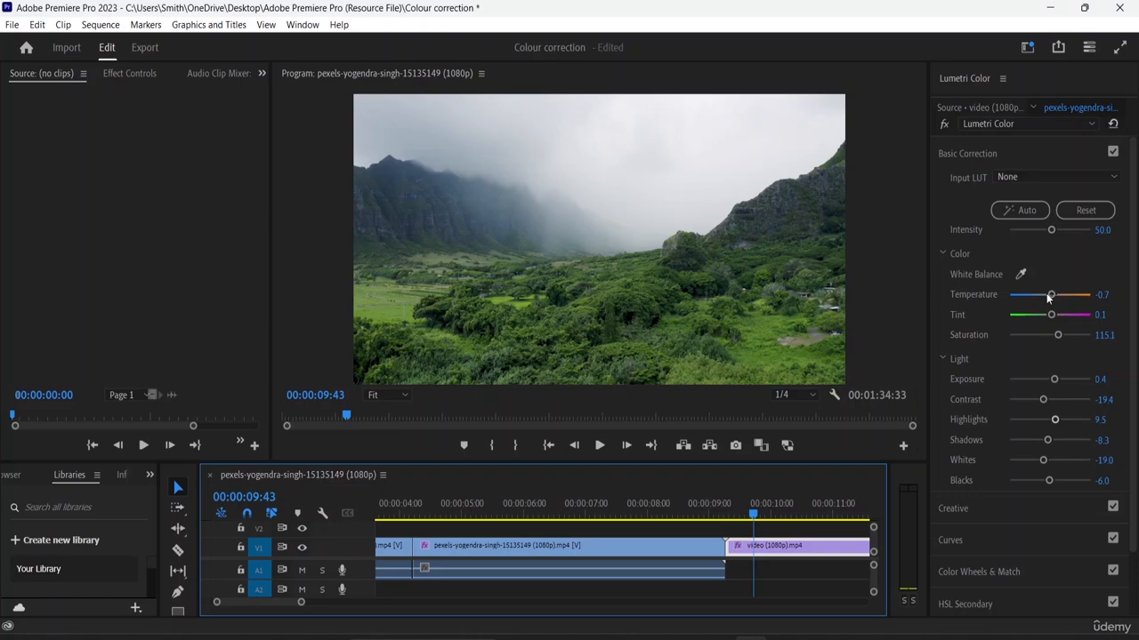
{"action": "mouse_move", "coordinate": [1052, 296]}
{"action": "left_mouse_down"}
{"action": "mouse_move", "coordinate": [1024, 300]}
{"action": "mouse_move", "coordinate": [1080, 296]}
{"action": "mouse_move", "coordinate": [1050, 295]}
{"action": "left_mouse_up"}
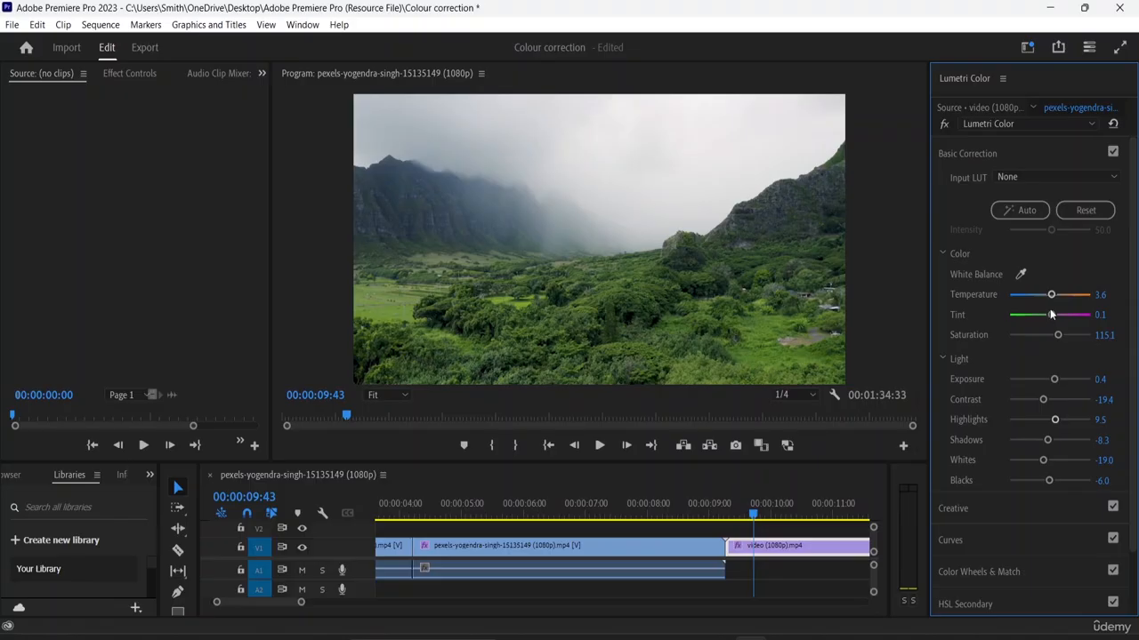
{"action": "mouse_move", "coordinate": [1049, 318]}
{"action": "left_mouse_down"}
{"action": "mouse_move", "coordinate": [1033, 321]}
{"action": "mouse_move", "coordinate": [1068, 319]}
{"action": "mouse_move", "coordinate": [1020, 317]}
{"action": "mouse_move", "coordinate": [1074, 317]}
{"action": "mouse_move", "coordinate": [1048, 315]}
{"action": "left_mouse_up"}
{"action": "mouse_move", "coordinate": [1043, 316]}
{"action": "left_mouse_down"}
{"action": "mouse_move", "coordinate": [1060, 296]}
{"action": "mouse_move", "coordinate": [1041, 320]}
{"action": "left_mouse_up"}
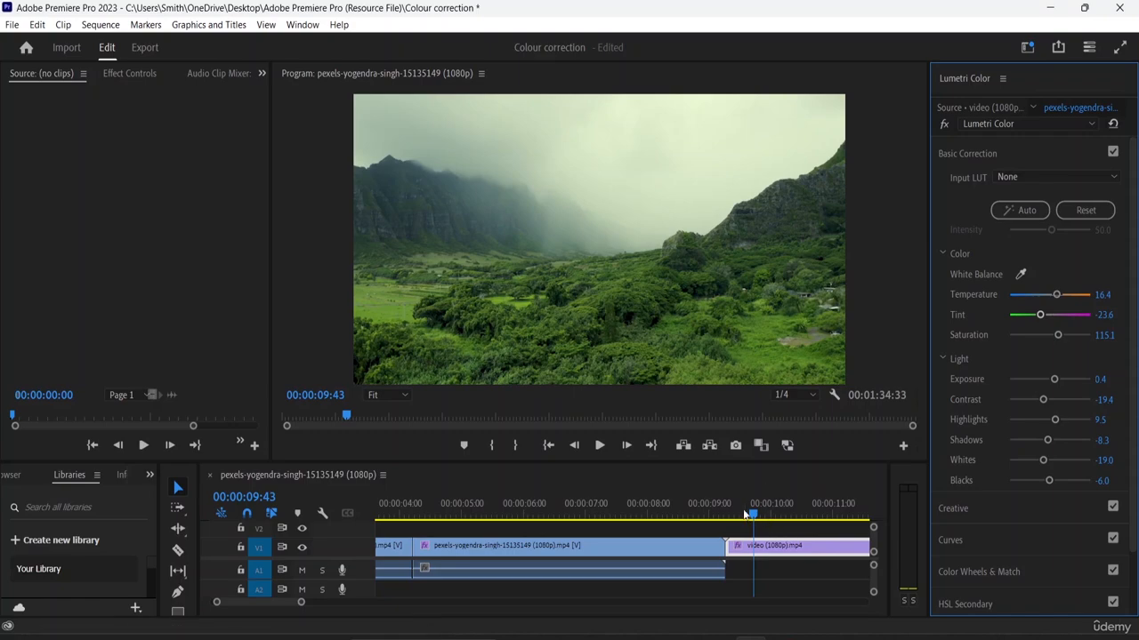
- Split the green valley clip at 00:00:10:51 with the Razor tool
{"action": "left_click_drag", "start_coordinate": [792, 515], "coordinate": [823, 528]}
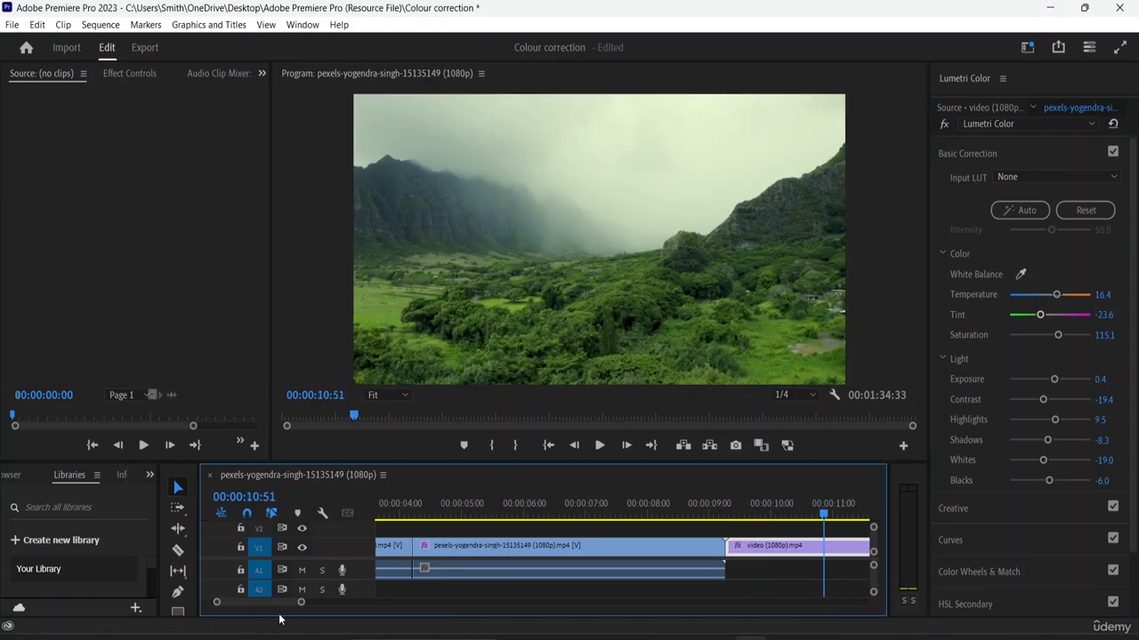
{"action": "left_click", "coordinate": [177, 551]}
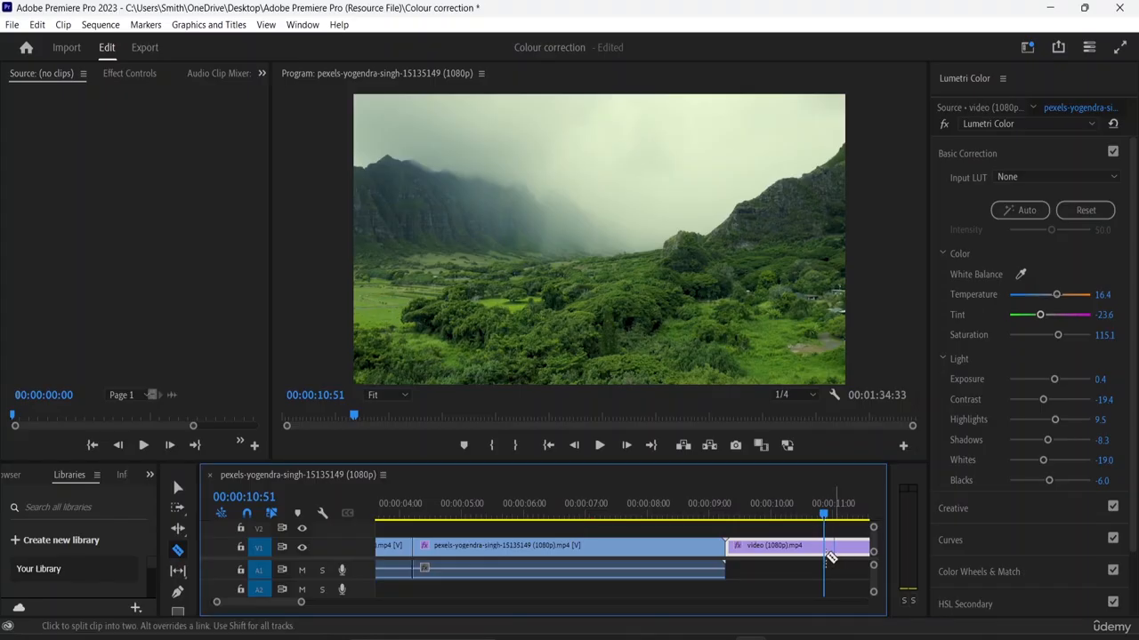
{"action": "left_click", "coordinate": [824, 546]}
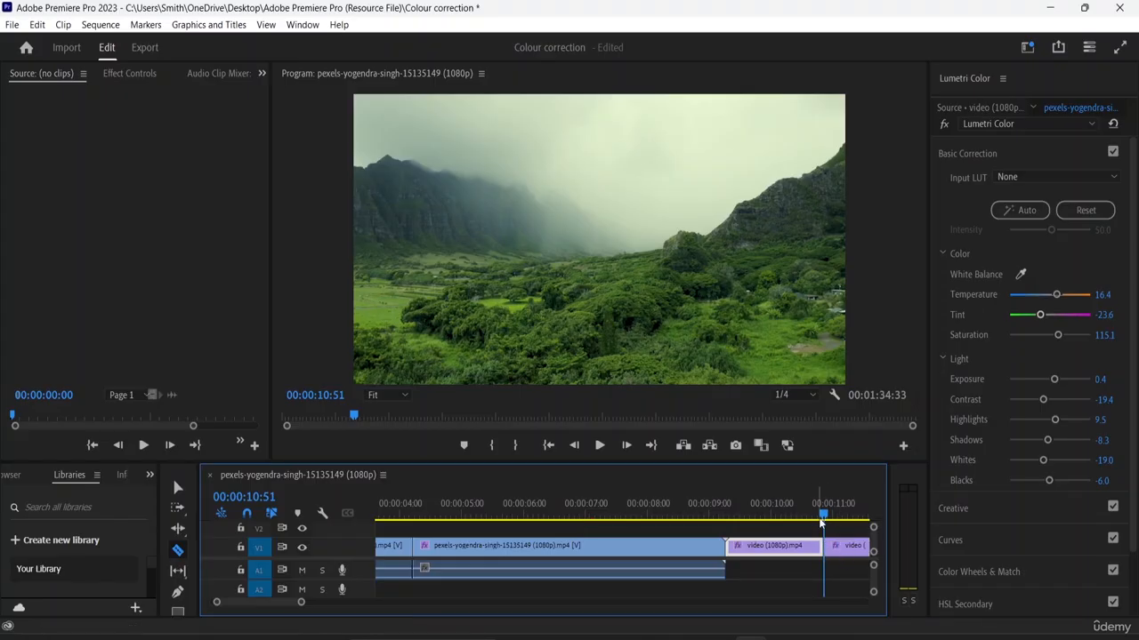
- Apply the automatic Basic Correction to the first part of the green valley clip and check it at another frame
{"action": "left_click_drag", "start_coordinate": [823, 515], "coordinate": [786, 520]}
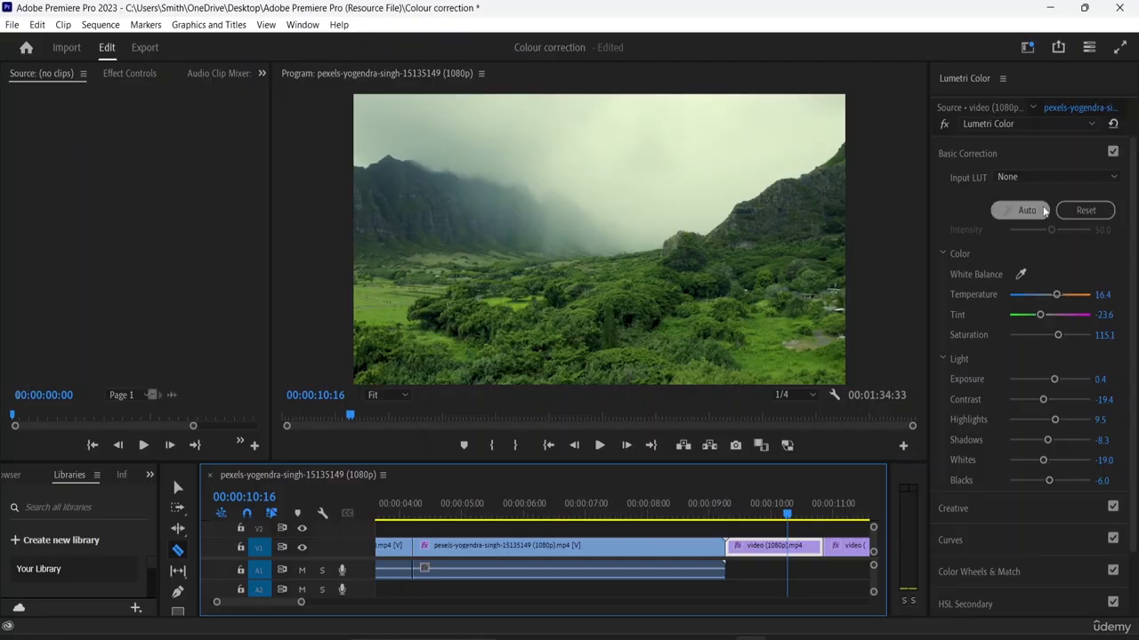
{"action": "left_click", "coordinate": [1026, 210]}
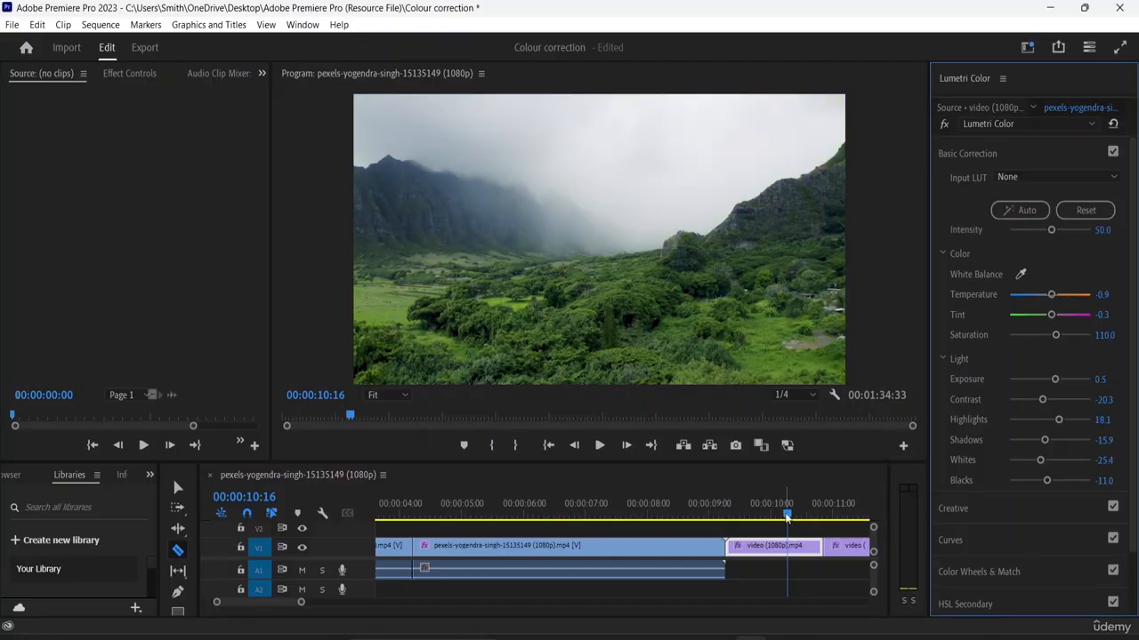
{"action": "left_click", "coordinate": [790, 518]}
{"action": "mouse_move", "coordinate": [792, 518]}
{"action": "left_mouse_down"}
{"action": "mouse_move", "coordinate": [833, 522]}
{"action": "mouse_move", "coordinate": [803, 520]}
{"action": "left_mouse_up"}
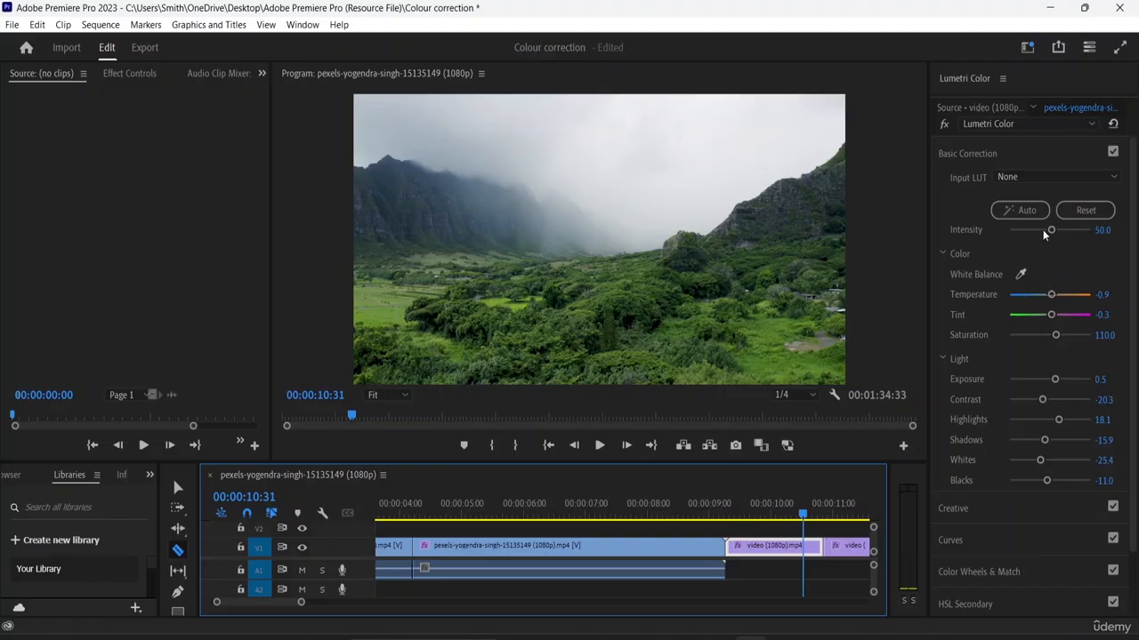
- Lower the automatic correction's Intensity to 30.9 on the green valley clip's first part and reset the second part's Basic Correction
{"action": "mouse_move", "coordinate": [1048, 231]}
{"action": "left_mouse_down"}
{"action": "mouse_move", "coordinate": [1016, 231]}
{"action": "mouse_move", "coordinate": [1034, 231]}
{"action": "left_mouse_up"}
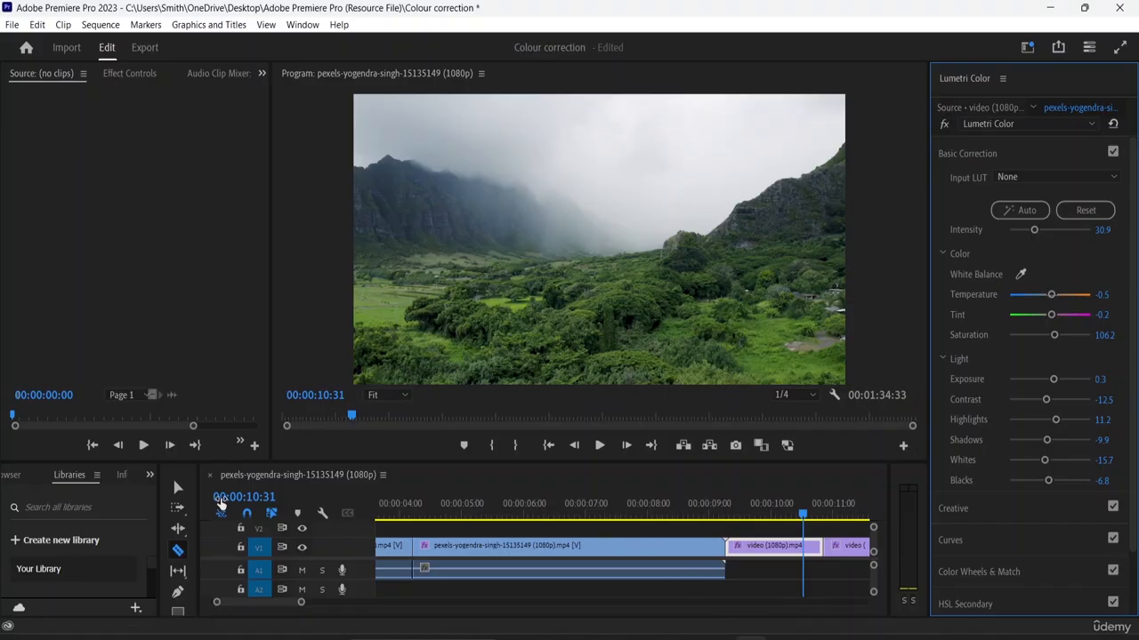
{"action": "left_click", "coordinate": [178, 487]}
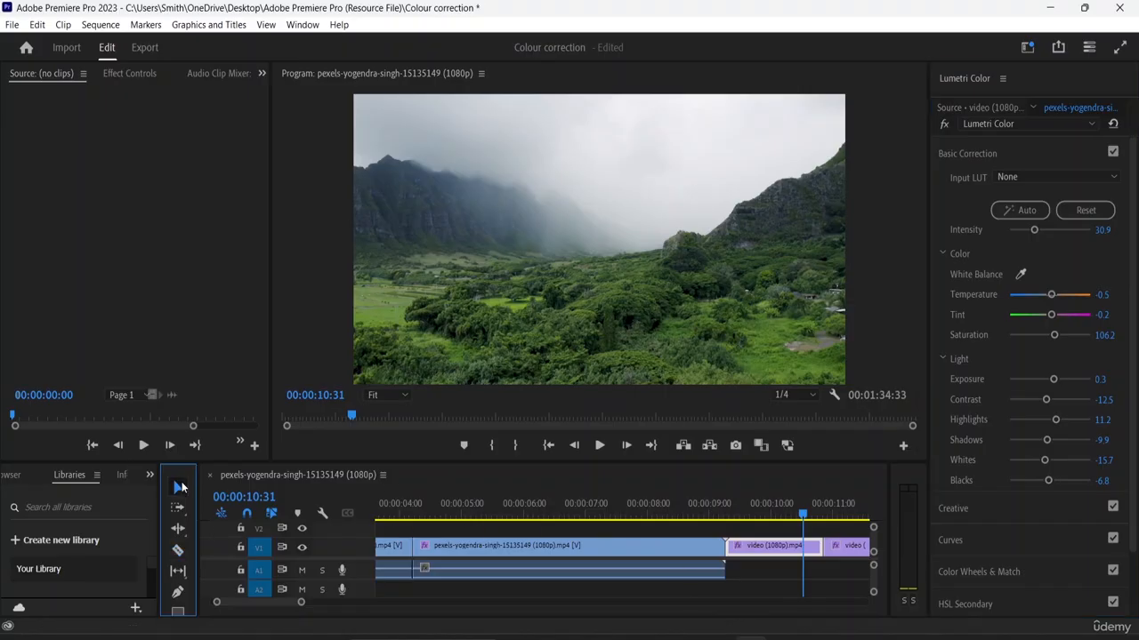
{"action": "left_click", "coordinate": [847, 558]}
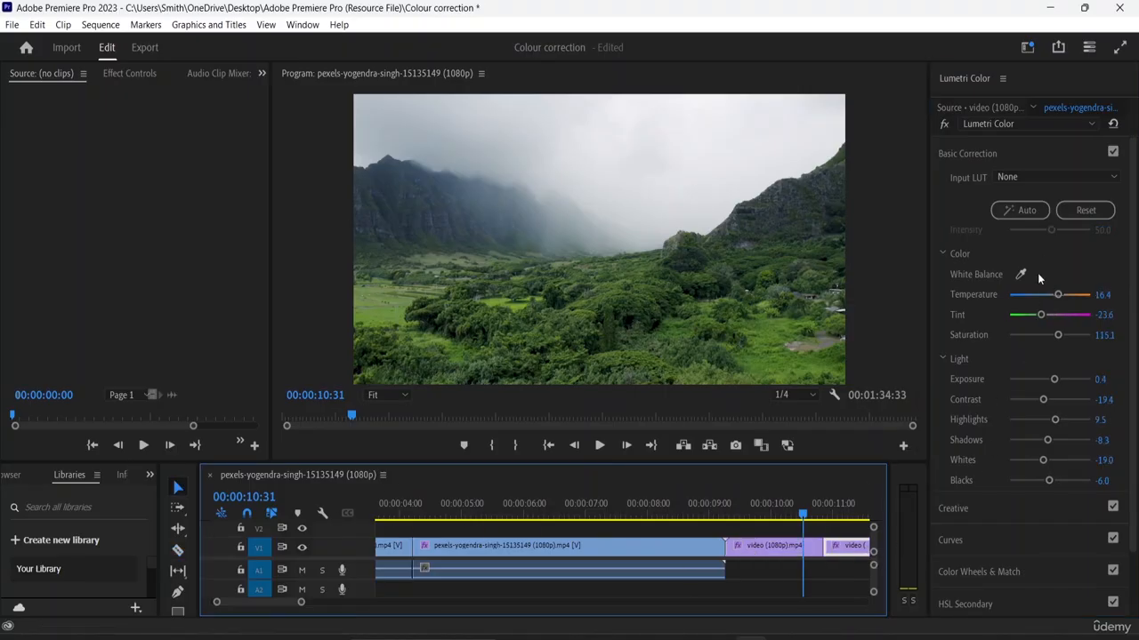
{"action": "left_click", "coordinate": [1074, 212]}
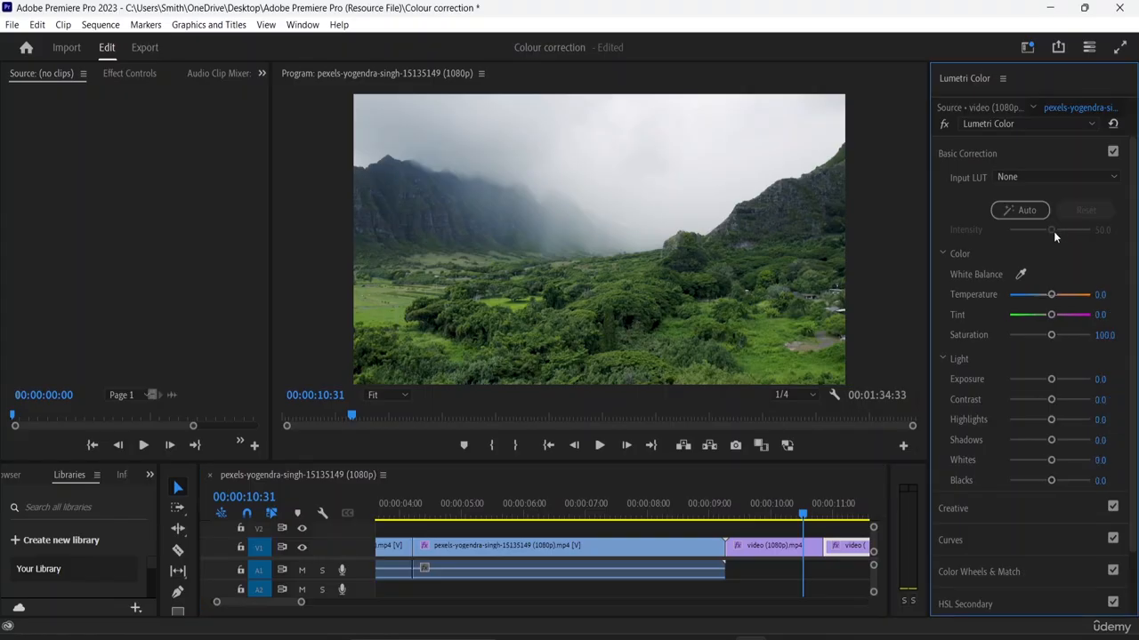
- Set the second part's Temperature to 32.7, Tint to -21.8, Saturation to 69.1, Exposure to 1.0 and Contrast to -47.3
{"action": "left_click_drag", "start_coordinate": [1050, 294], "coordinate": [1062, 295]}
{"action": "left_click_drag", "start_coordinate": [1050, 334], "coordinate": [1037, 335]}
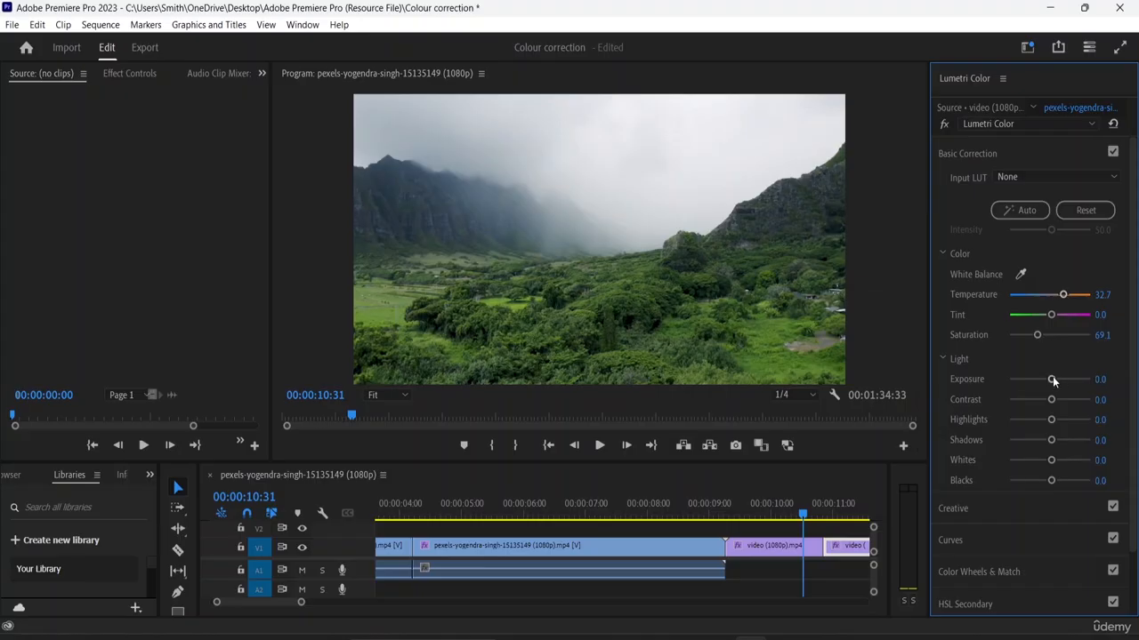
{"action": "left_click_drag", "start_coordinate": [1052, 379], "coordinate": [1029, 407]}
{"action": "left_click_drag", "start_coordinate": [804, 513], "coordinate": [840, 513]}
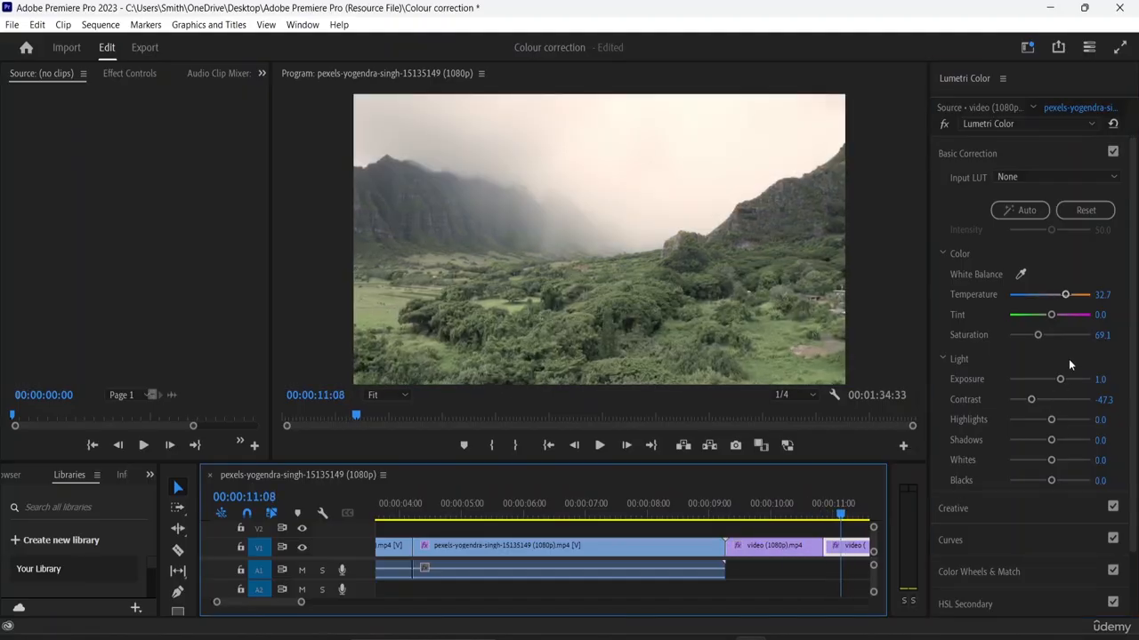
{"action": "left_click_drag", "start_coordinate": [1052, 315], "coordinate": [1041, 316]}
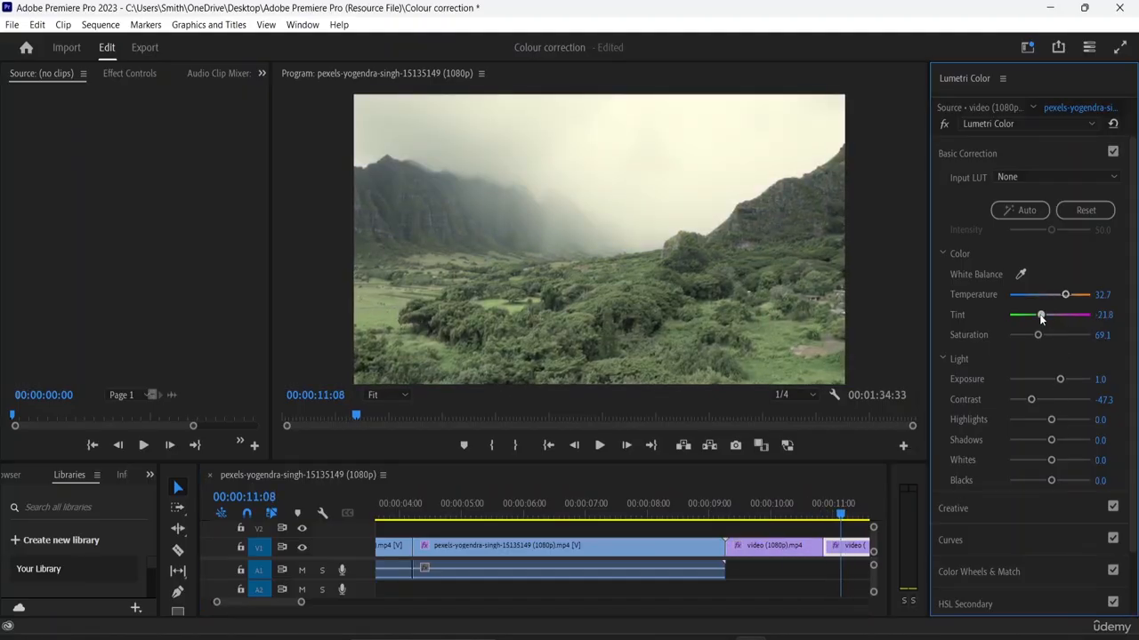
- Set the second part's Highlights to 16.4, Shadows to -54.5, Whites to 43.6 and Blacks to -16.4, and compare it with the first part
{"action": "left_click_drag", "start_coordinate": [1052, 420], "coordinate": [1037, 485]}
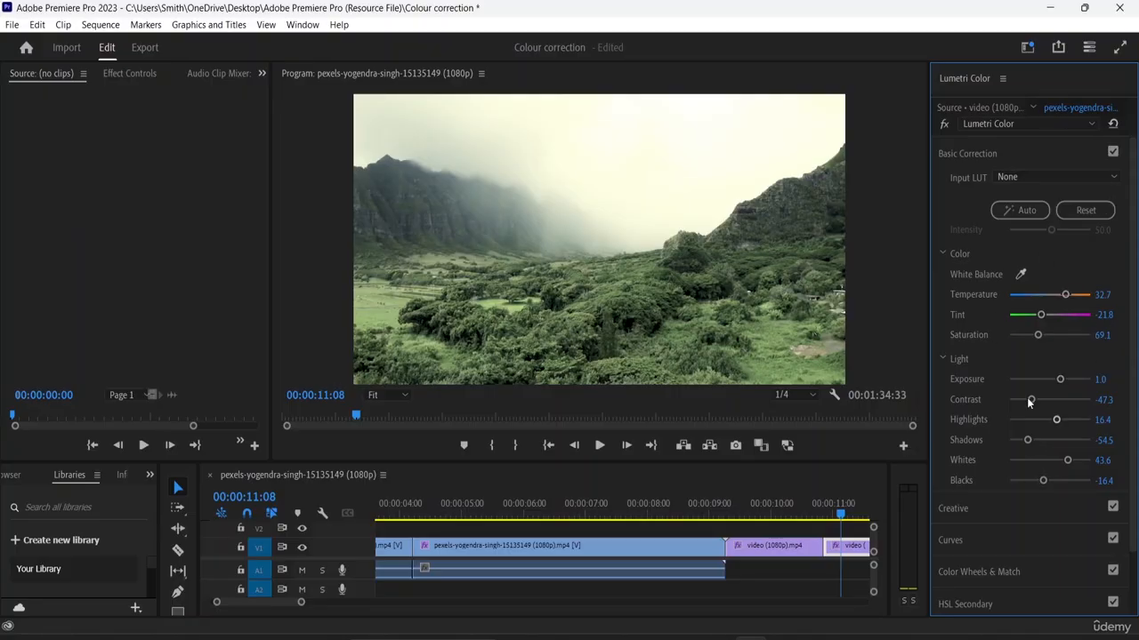
{"action": "left_click_drag", "start_coordinate": [841, 515], "coordinate": [804, 523]}
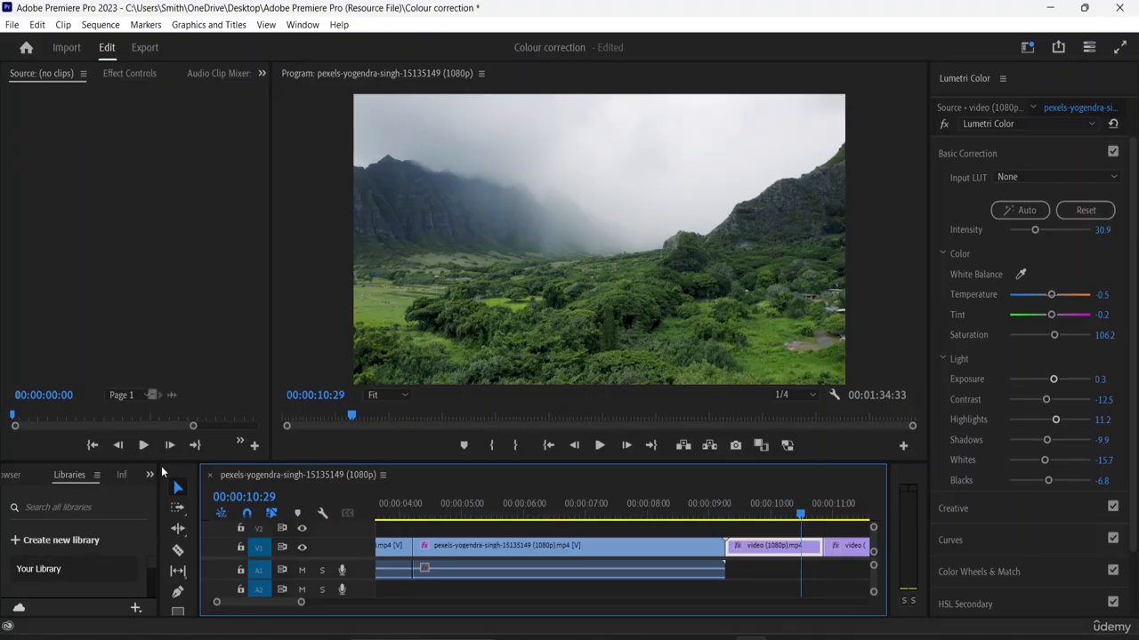
- Widen the Libraries panel group beside the Timeline and make the lower row of panels taller
{"action": "left_click_drag", "start_coordinate": [156, 478], "coordinate": [392, 505]}
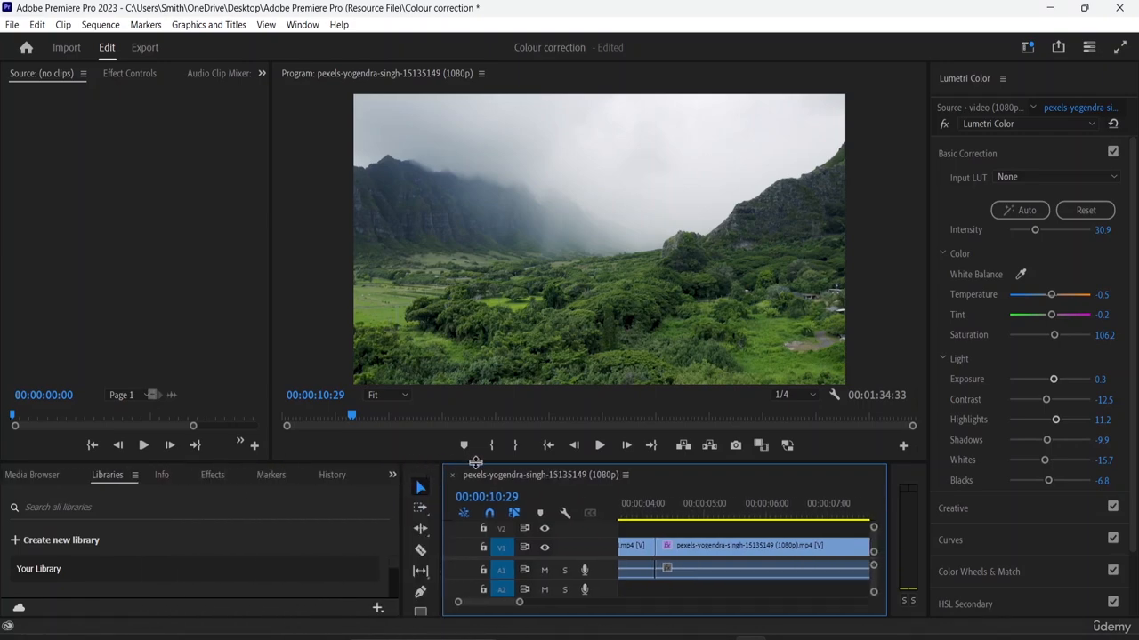
{"action": "left_click_drag", "start_coordinate": [471, 461], "coordinate": [478, 379]}
{"action": "scroll", "coordinate": [186, 518], "scroll_direction": "down", "scroll_amount": 2}
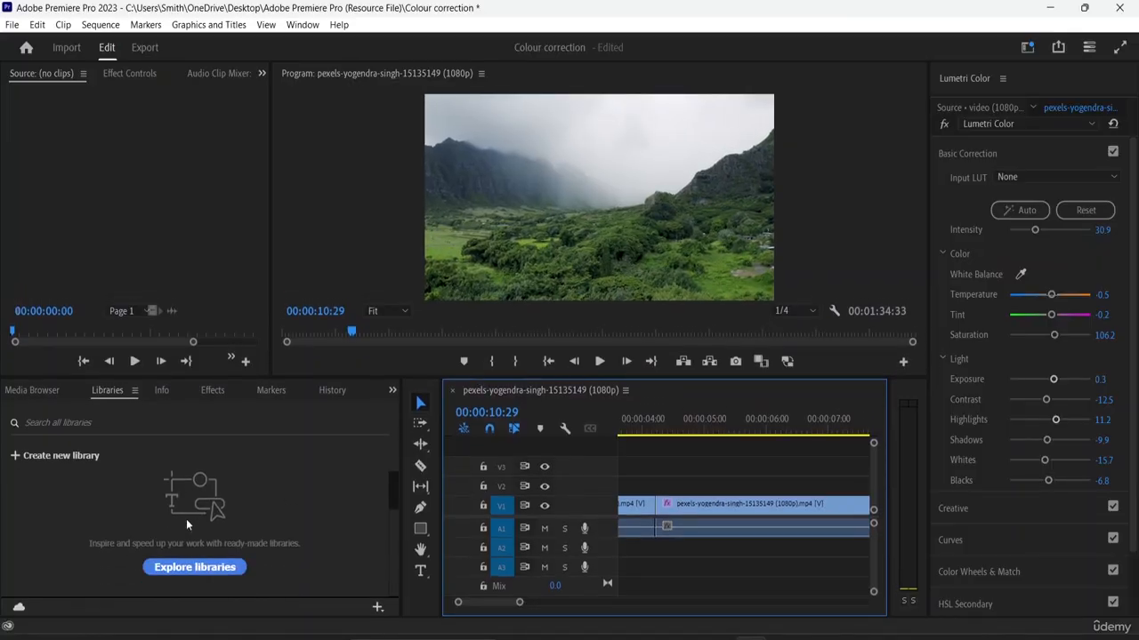
{"action": "scroll", "coordinate": [219, 531], "scroll_direction": "up", "scroll_amount": 1}
{"action": "scroll", "coordinate": [227, 524], "scroll_direction": "down", "scroll_amount": 1}
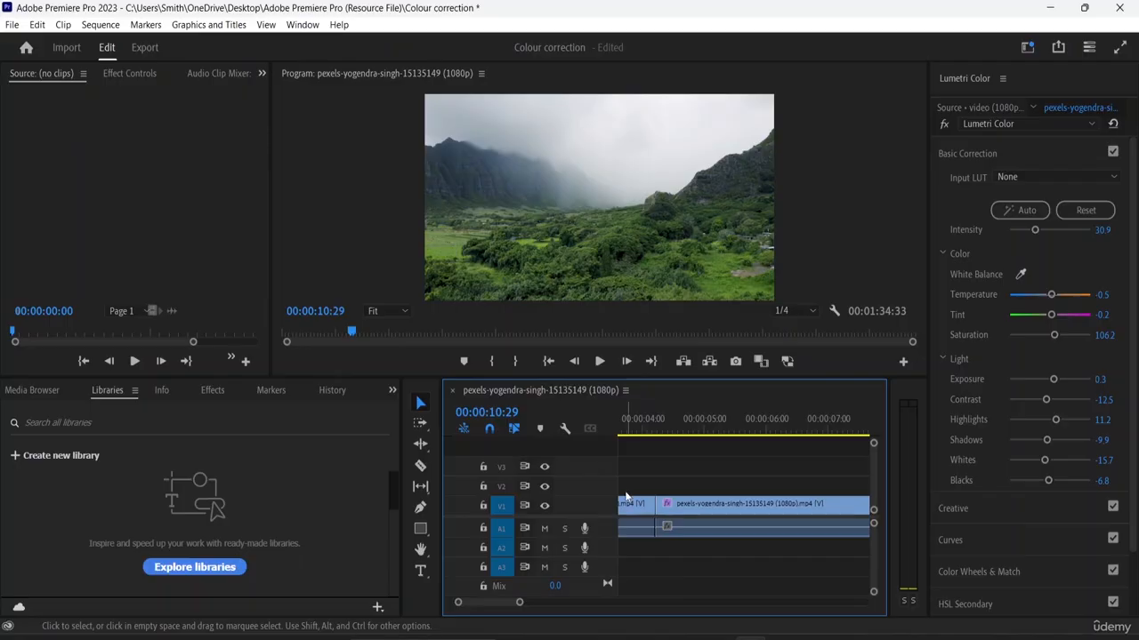
- Select the river clip's first part at the start of the sequence with the Selection tool
{"action": "left_click", "coordinate": [422, 406]}
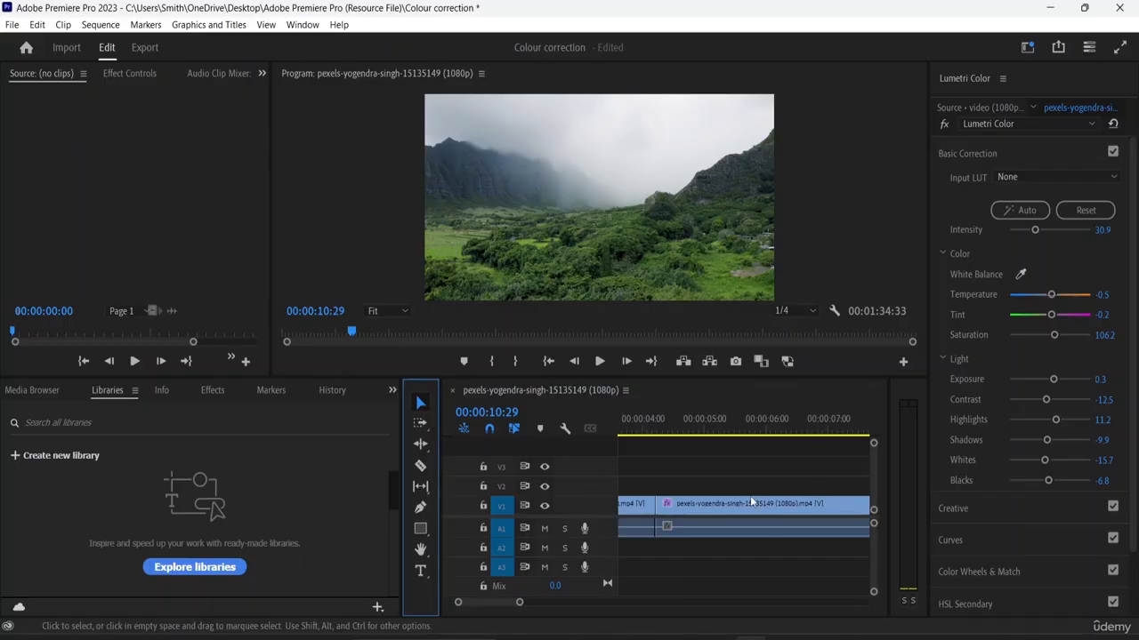
{"action": "left_click_drag", "start_coordinate": [619, 482], "coordinate": [572, 480]}
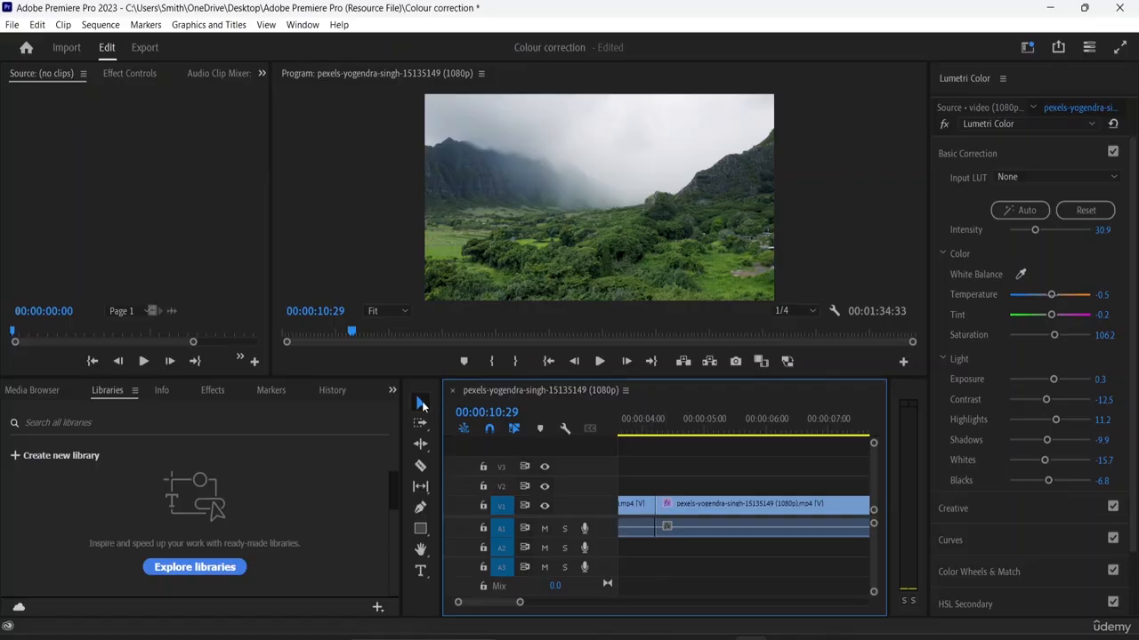
{"action": "left_click_drag", "start_coordinate": [633, 513], "coordinate": [676, 538]}
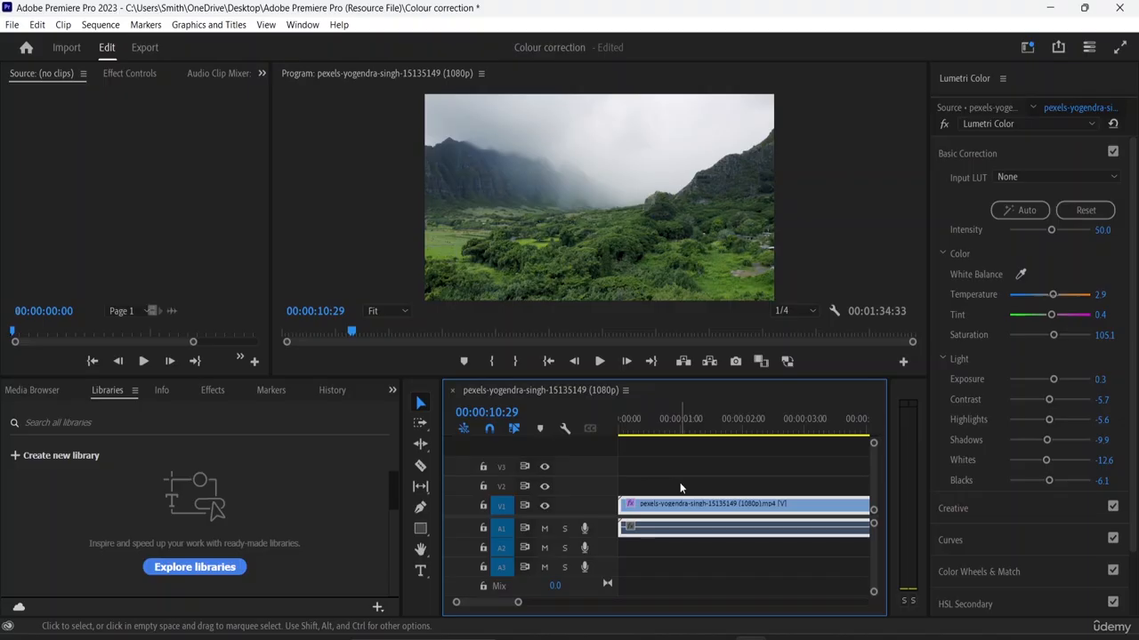
- Play the sequence from 00:00:07:51 across the cut from the river clip into the green valley clip to review the corrections
{"action": "key", "text": "ctrl+minus"}
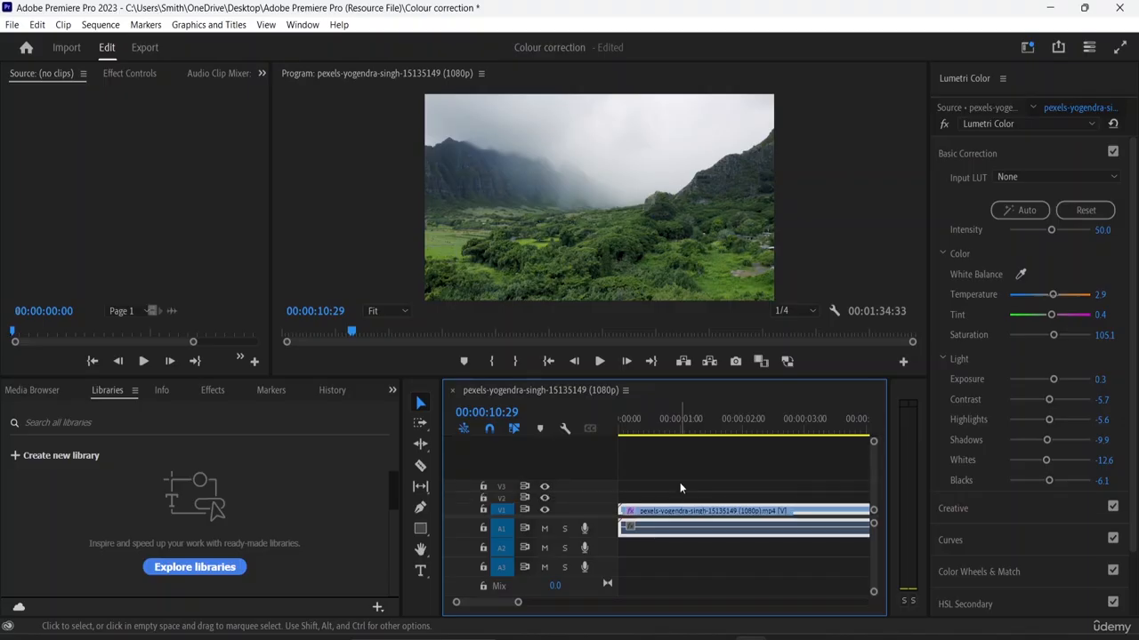
{"action": "key", "text": "minus"}
{"action": "key", "text": "minus"}
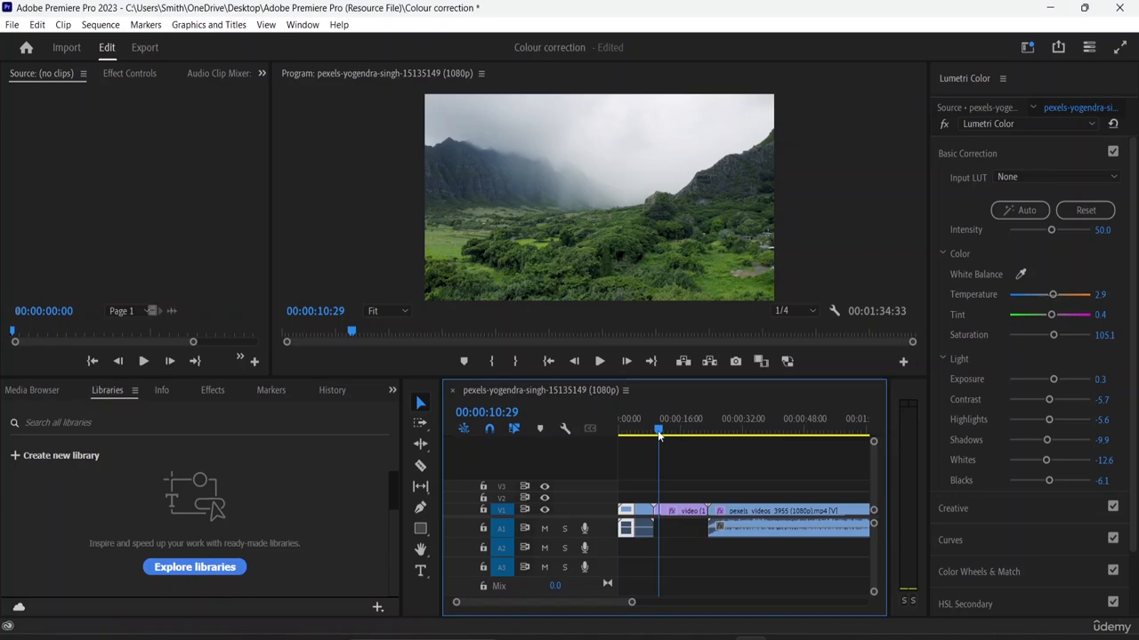
{"action": "mouse_move", "coordinate": [658, 434]}
{"action": "left_mouse_down"}
{"action": "mouse_move", "coordinate": [637, 435]}
{"action": "mouse_move", "coordinate": [649, 440]}
{"action": "left_mouse_up"}
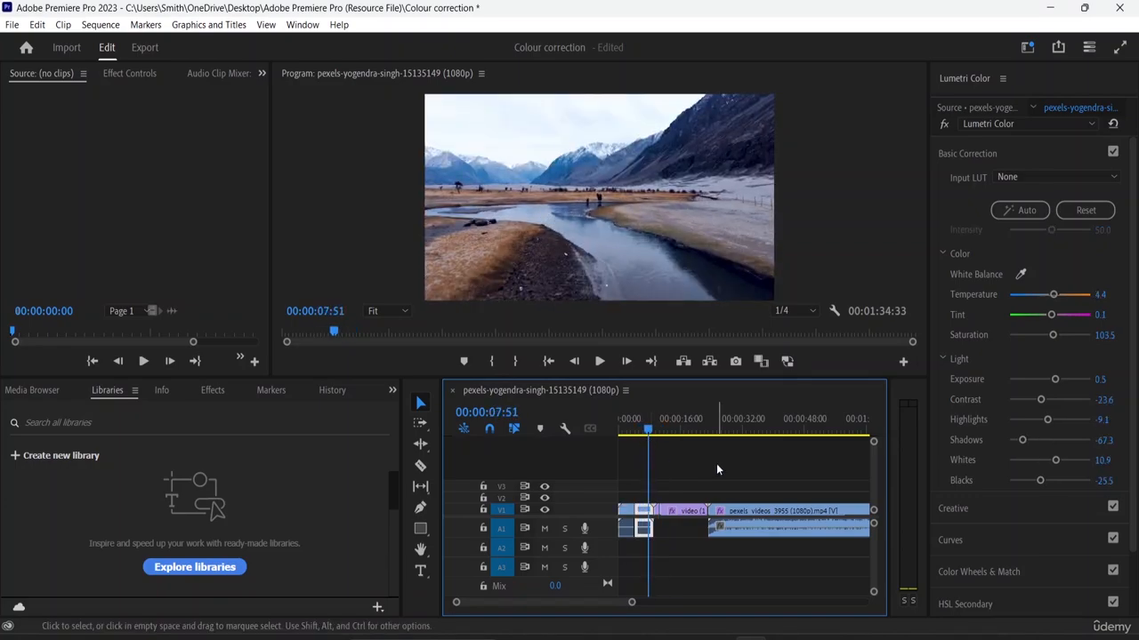
{"action": "key", "text": "space"}
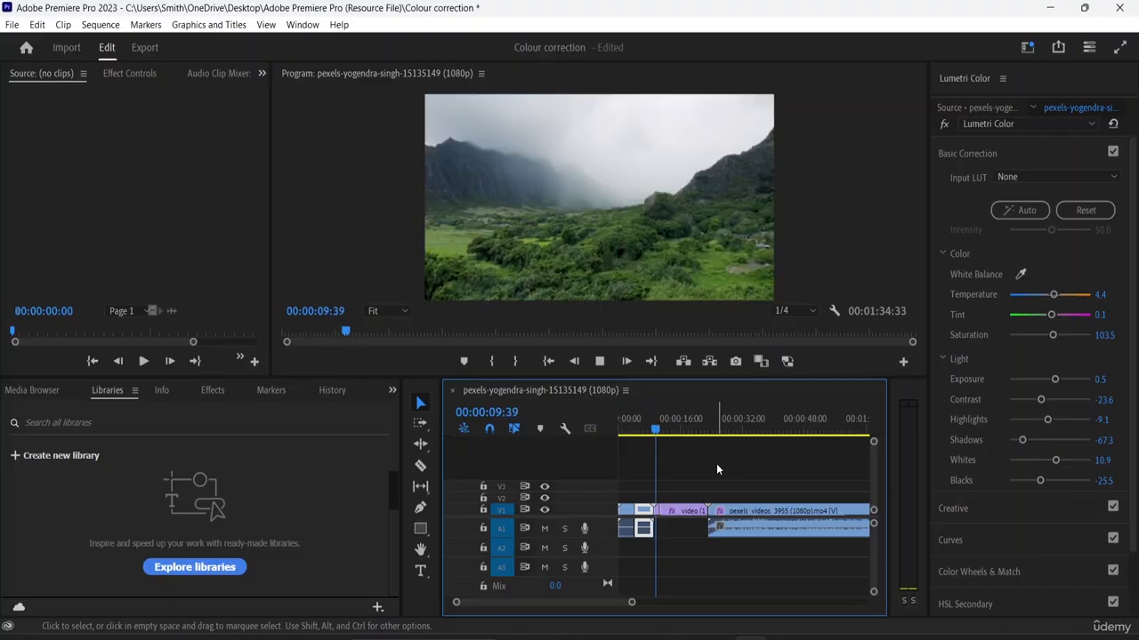
{"action": "key", "text": "space"}
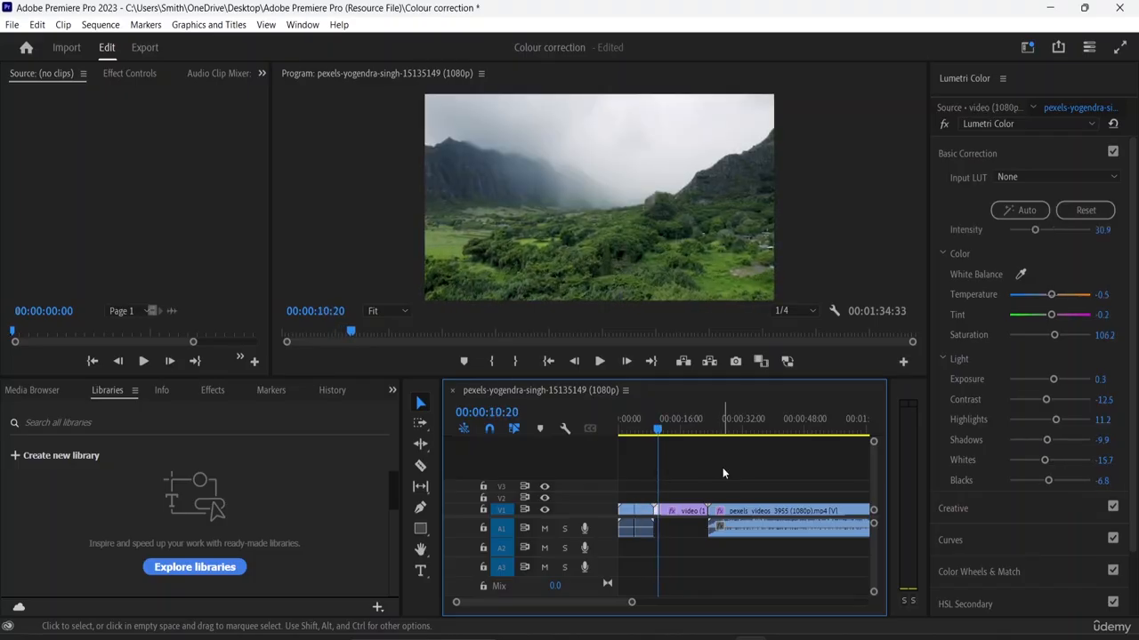